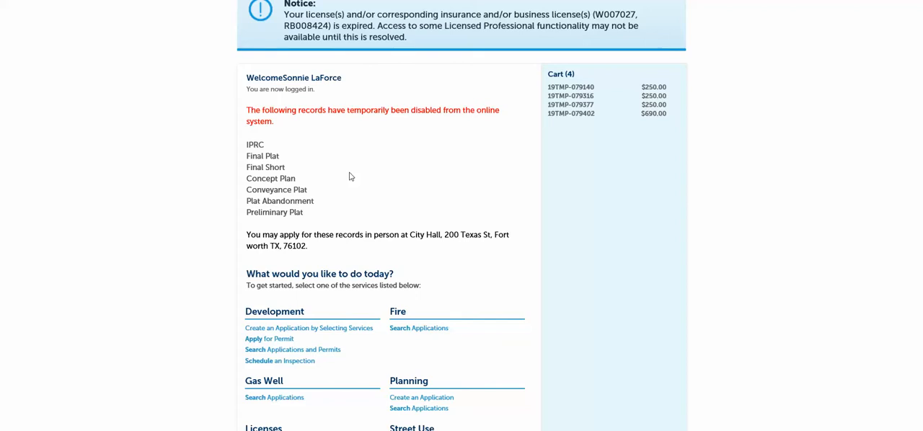
scroll(351, 176, "up", 3)
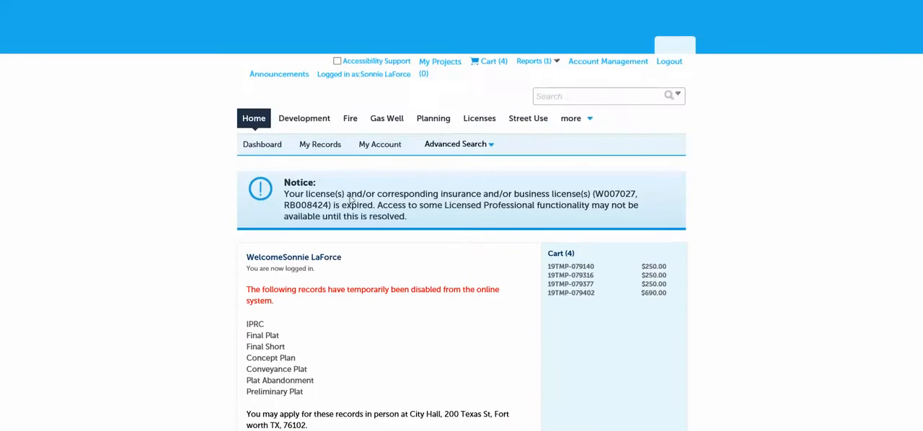
left_click(308, 122)
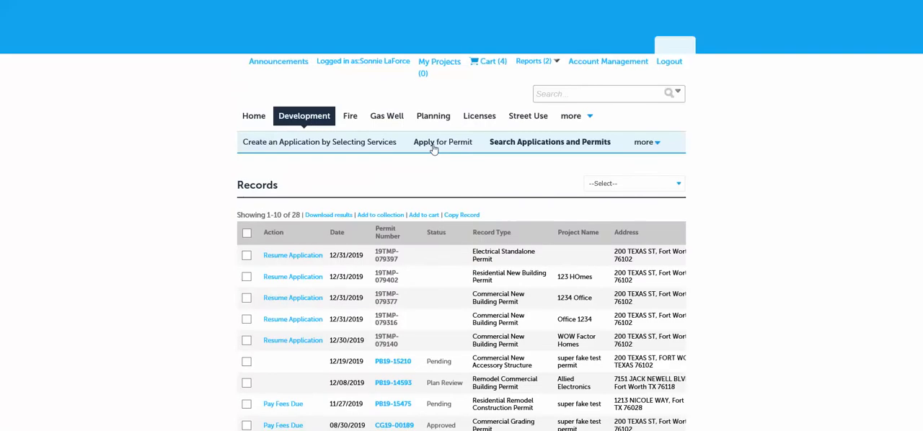
left_click(433, 147)
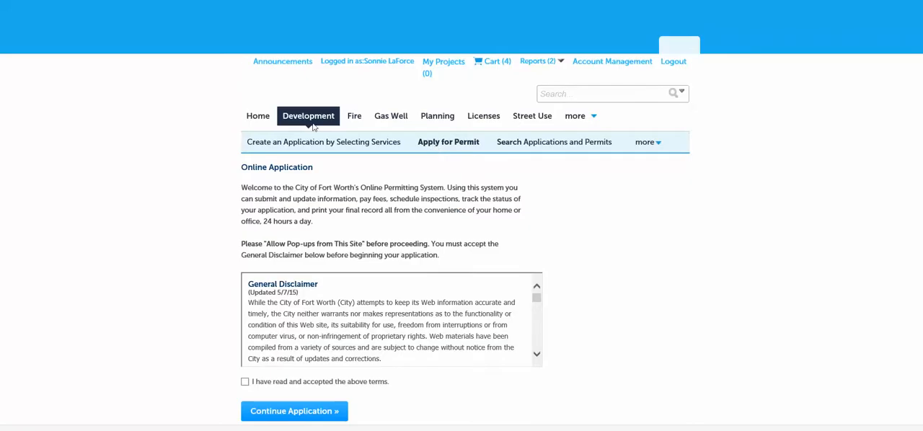
left_click(253, 118)
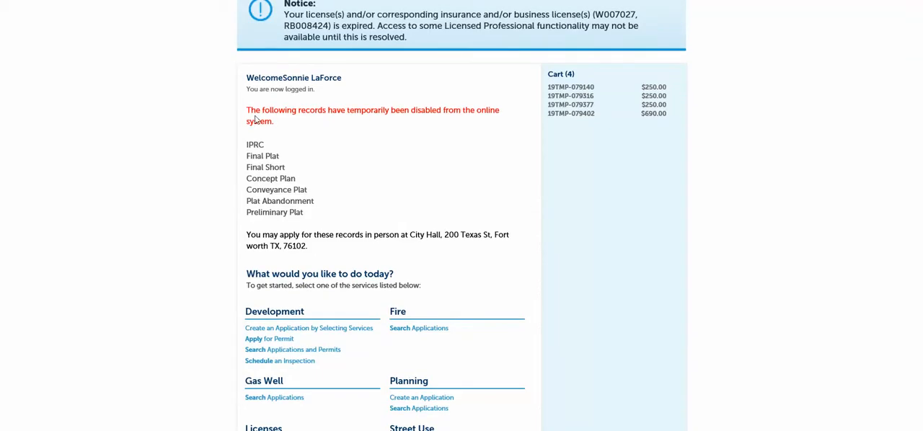
Start a Development permit application, accept the General Disclaimer terms and continue
scroll(230, 144, "down", 2)
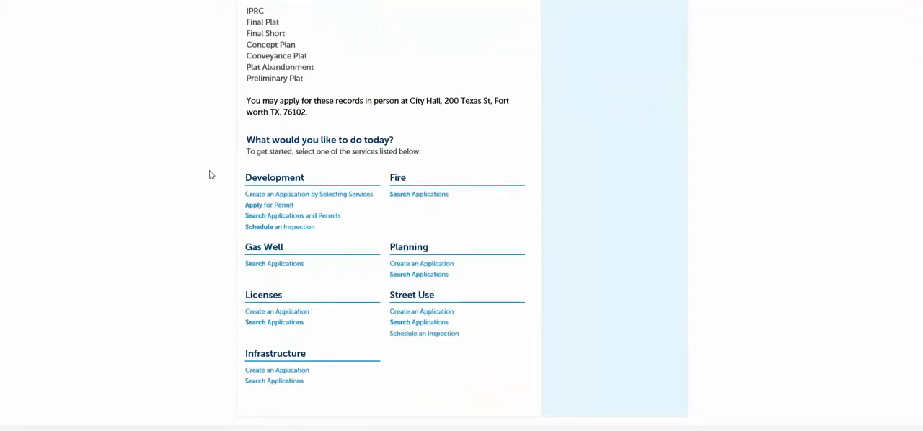
left_click(266, 206)
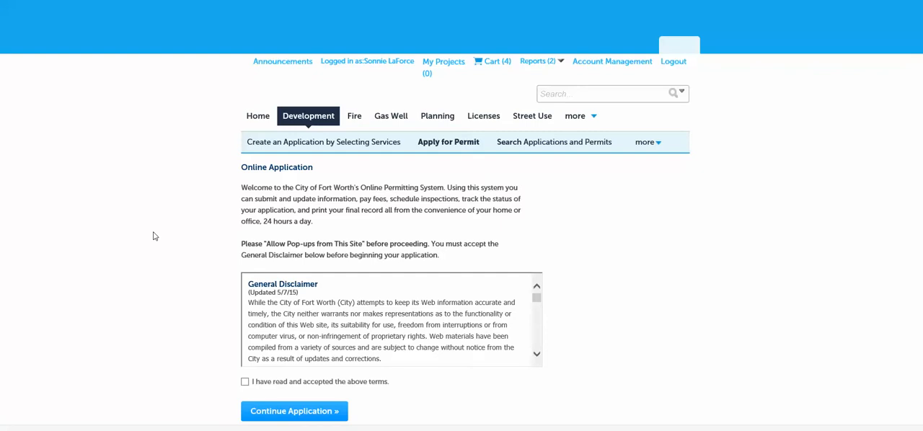
left_click(244, 382)
left_click(289, 410)
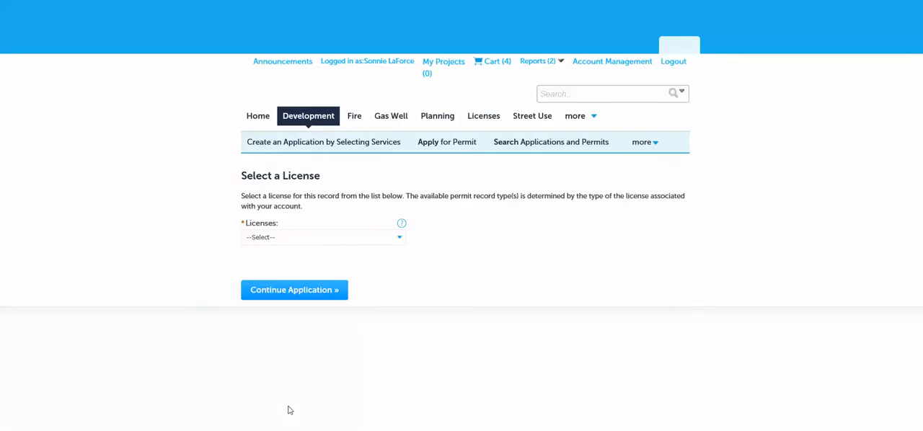
Choose a license for the record from the available licenses and continue the application
left_click(259, 236)
left_click(259, 287)
left_click(257, 290)
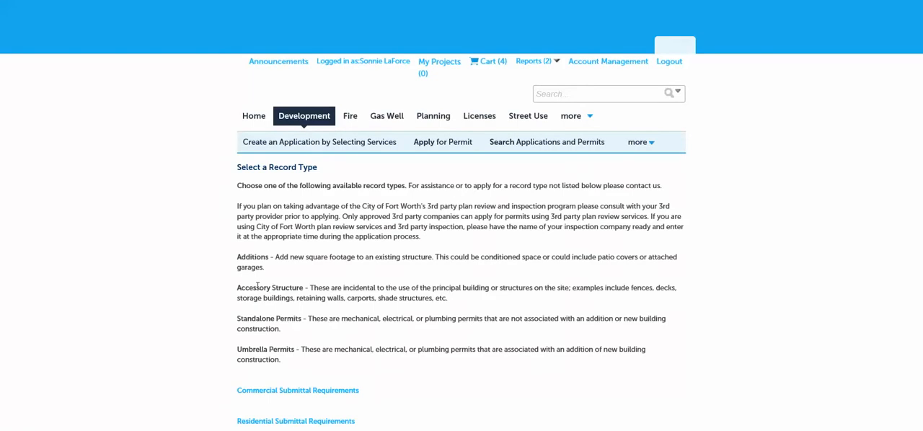
Choose Electrical Temporary Power from the Electrical record types and continue the application
scroll(208, 208, "down", 2)
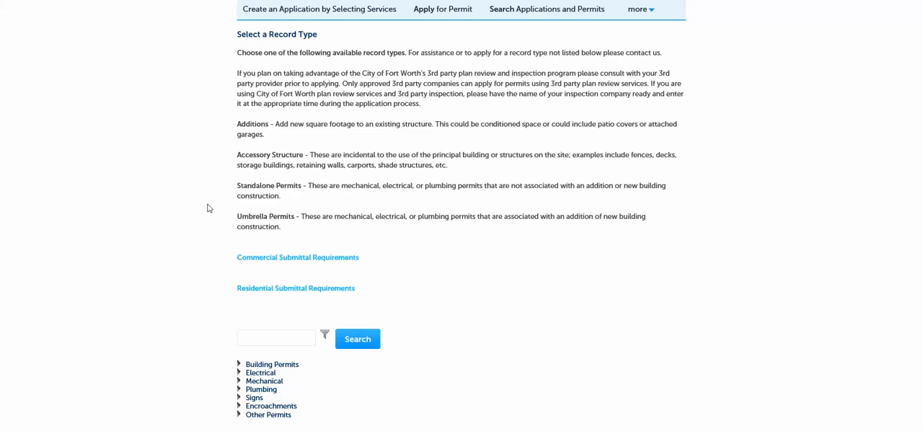
scroll(200, 207, "down", 1)
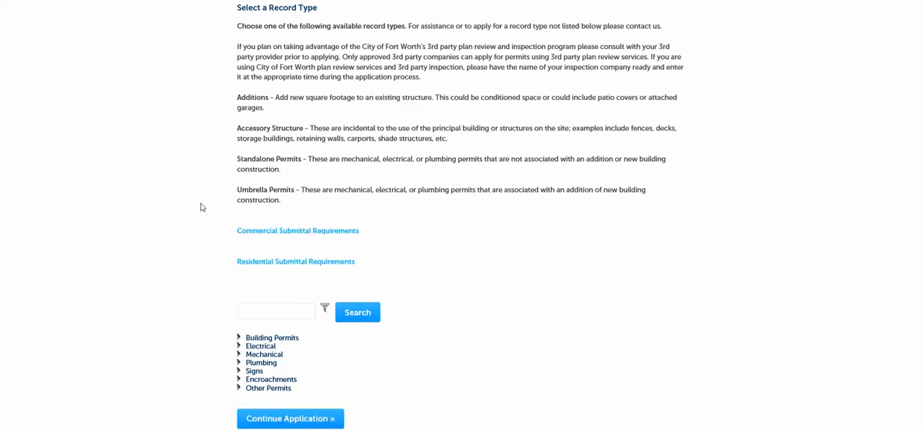
scroll(200, 207, "up", 2)
scroll(201, 207, "down", 1)
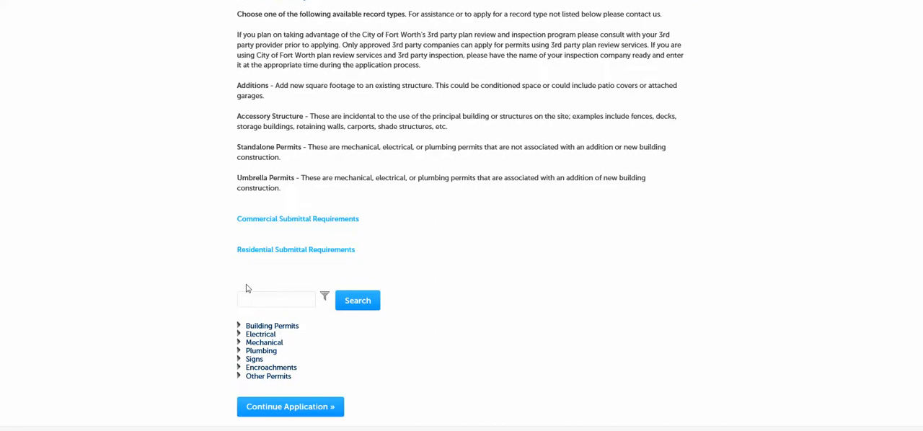
left_click(240, 335)
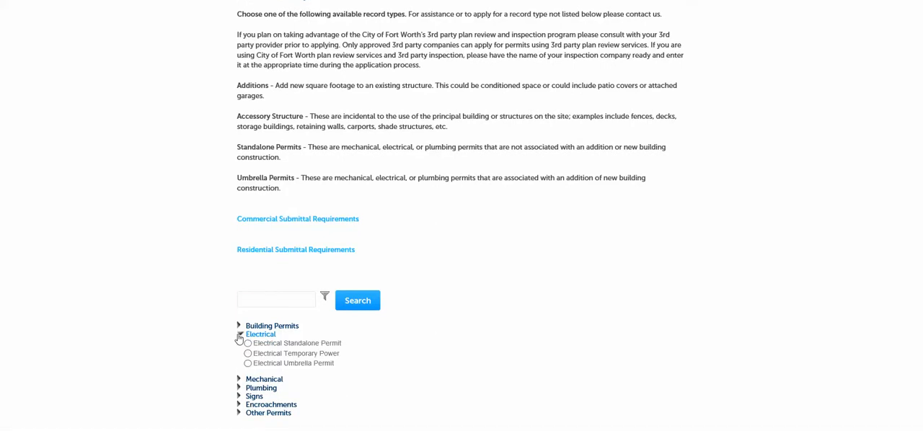
left_click(247, 353)
scroll(455, 365, "down", 1)
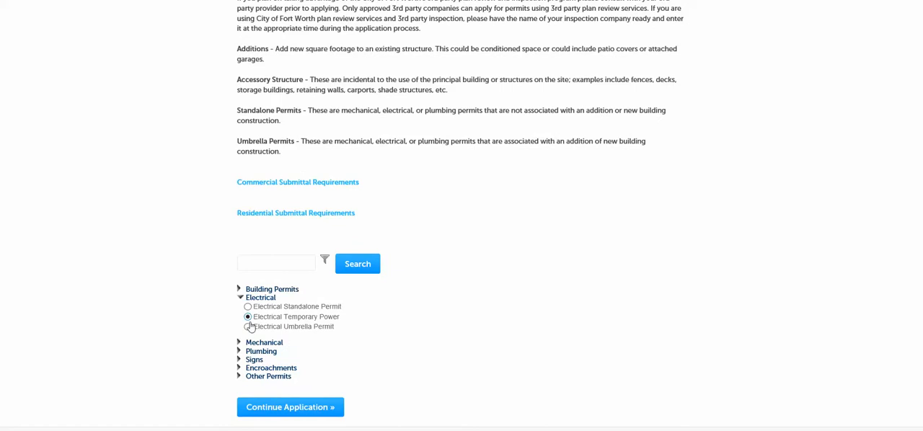
left_click(291, 409)
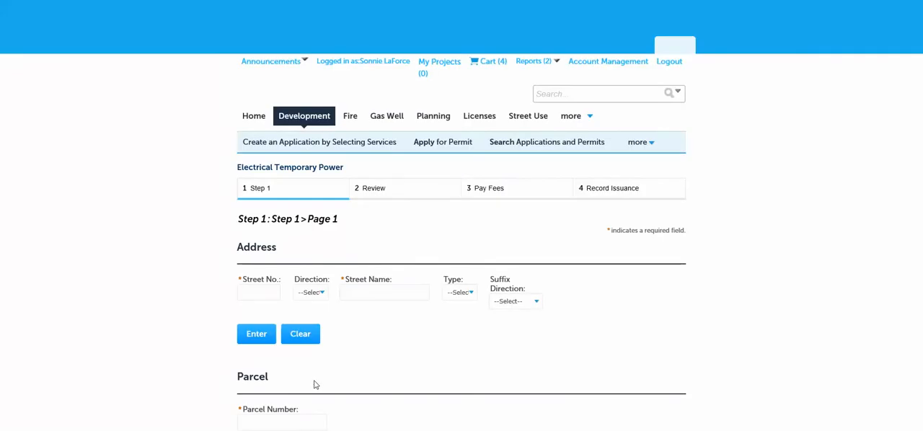
Look up the job site by entering the property's street number and street name in the Address section
scroll(168, 202, "down", 3)
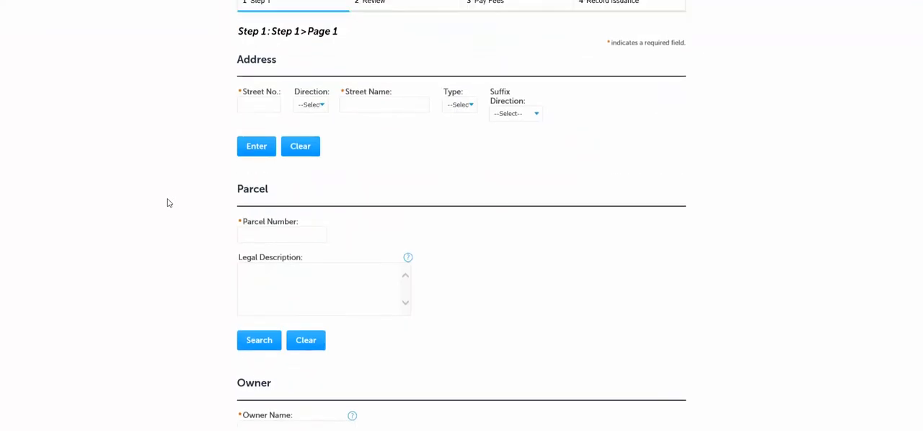
scroll(168, 203, "up", 1)
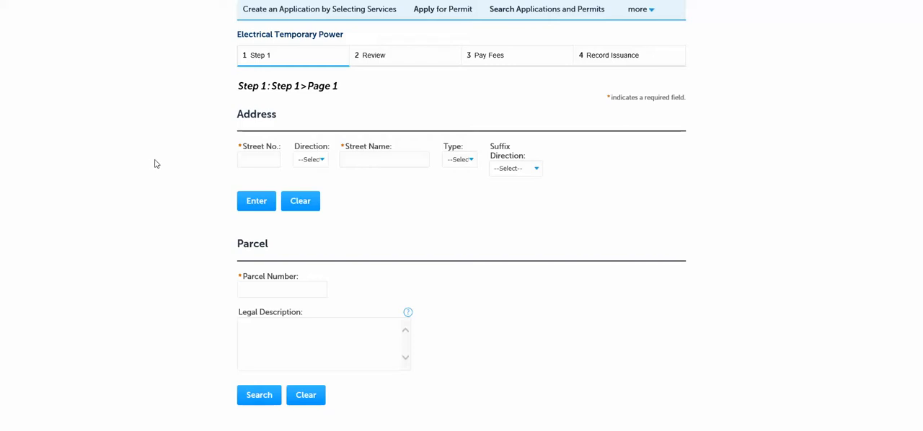
left_click(251, 162)
type("200")
key("Tab")
key("Tab")
type("TEXAS")
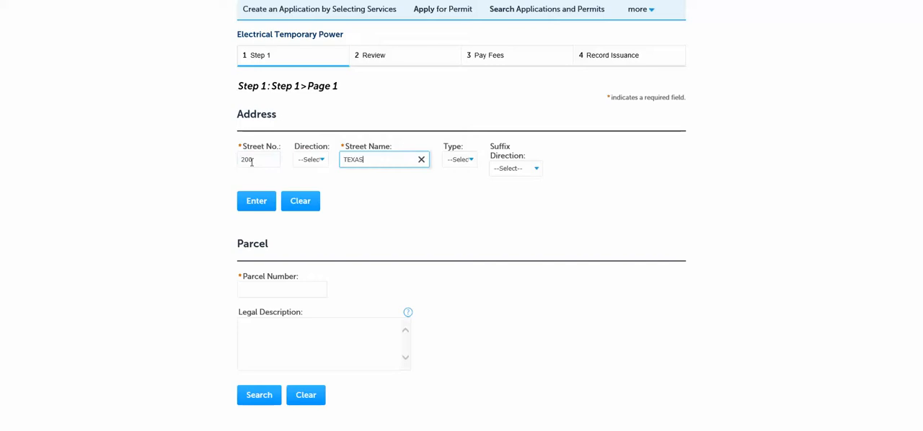
key("Tab")
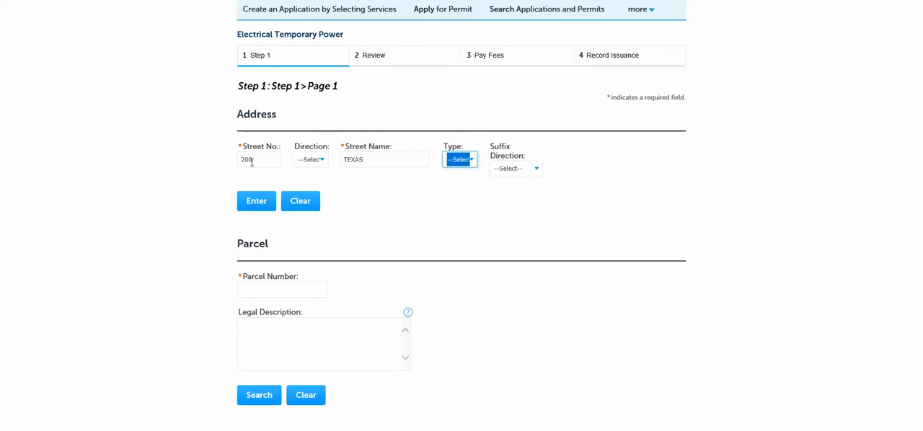
left_click(252, 205)
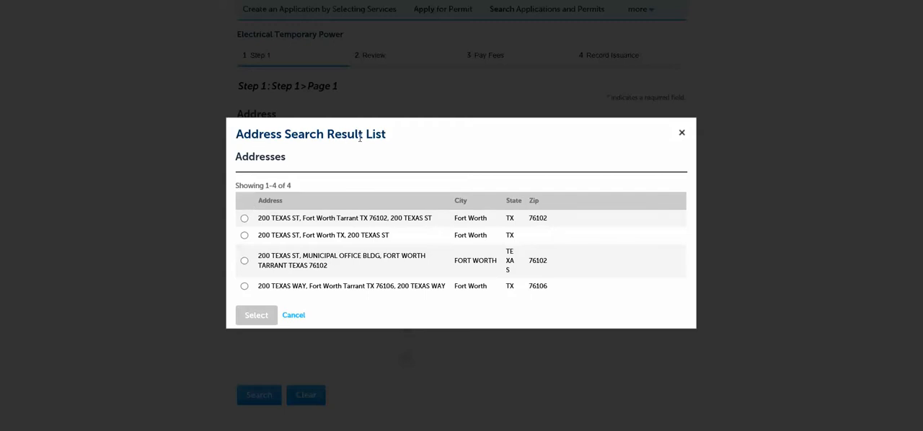
Select the first address result with its associated parcel and owner to fill in the application
left_click(244, 217)
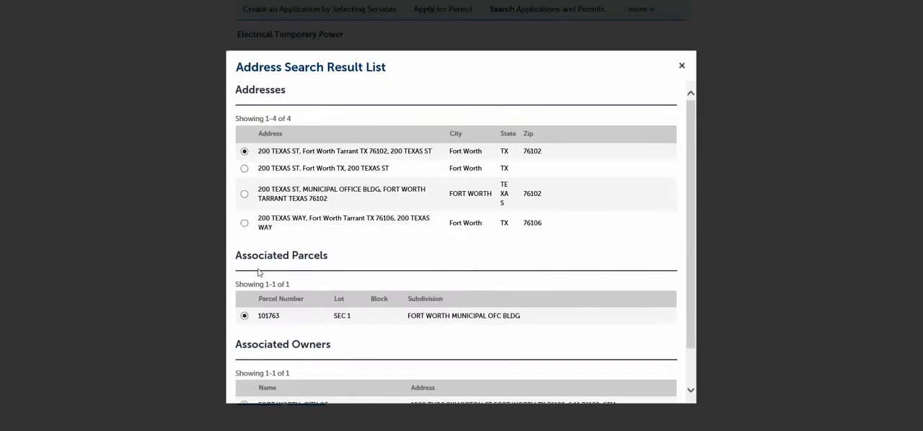
scroll(260, 275, "down", 3)
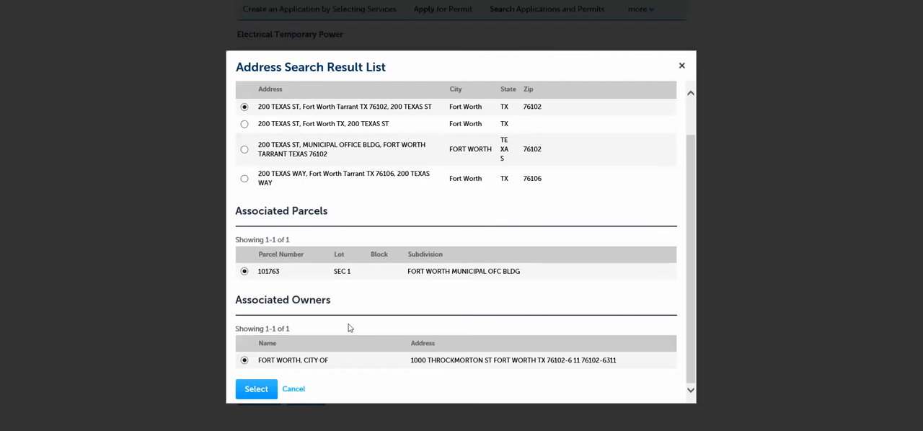
left_click(248, 390)
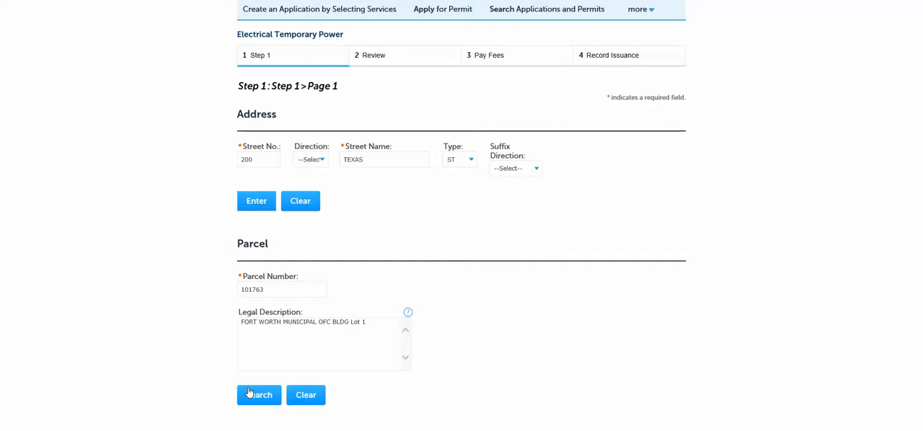
Review the filled-in parcel and owner details and continue the application to page 2
scroll(173, 231, "down", 2)
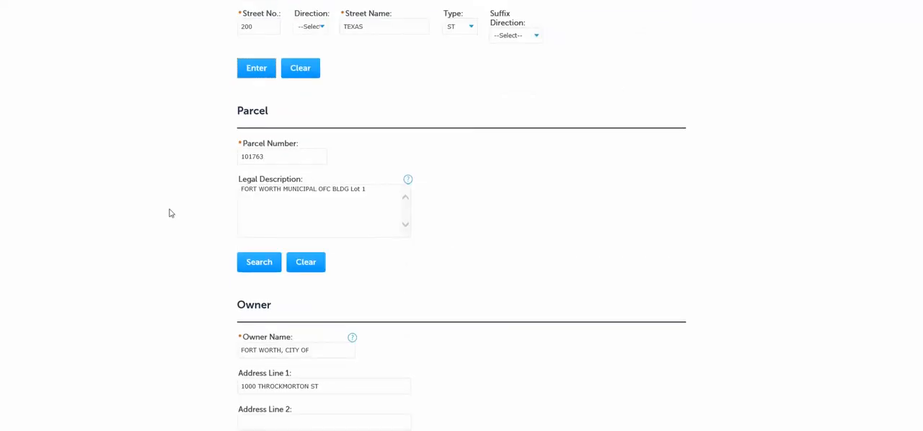
scroll(171, 213, "down", 1)
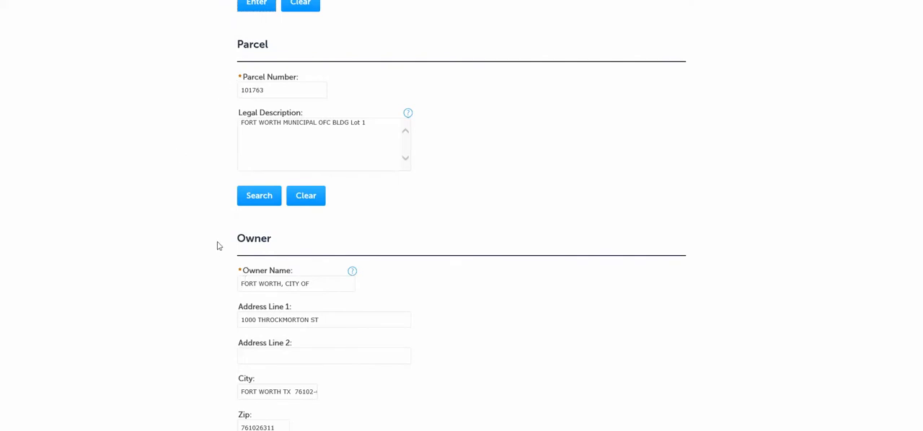
scroll(185, 229, "down", 3)
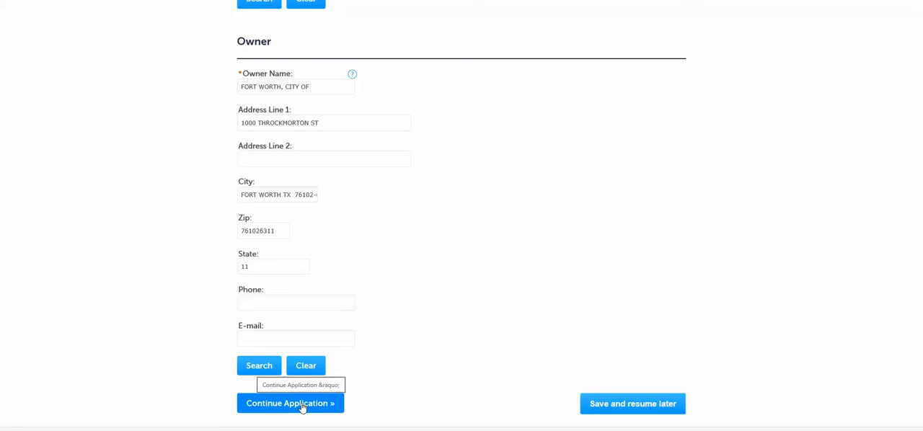
left_click(302, 405)
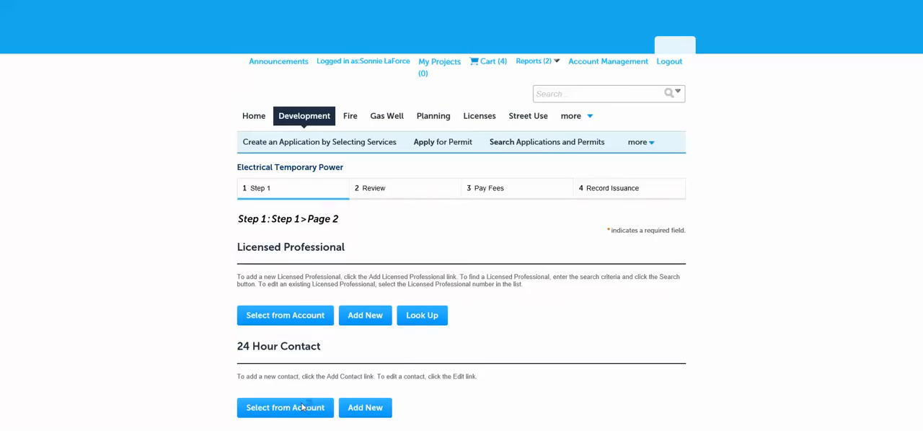
Open a new Licensed Professional entry and fill in the professional's first and last name
scroll(195, 182, "down", 2)
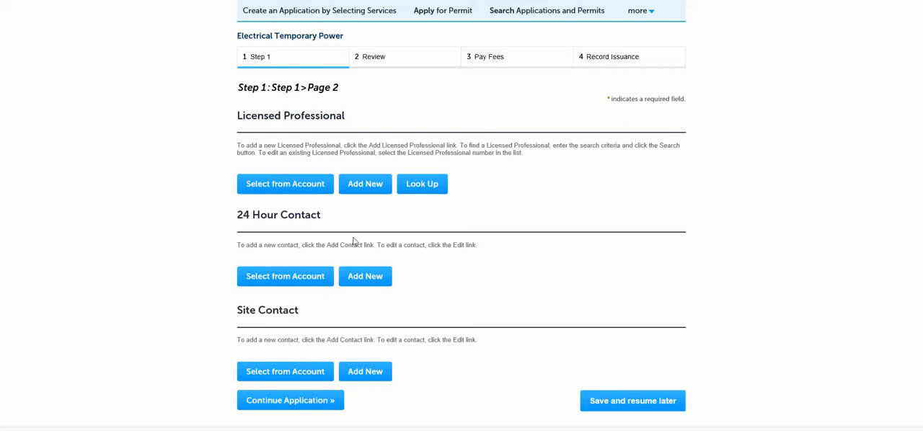
left_click(366, 185)
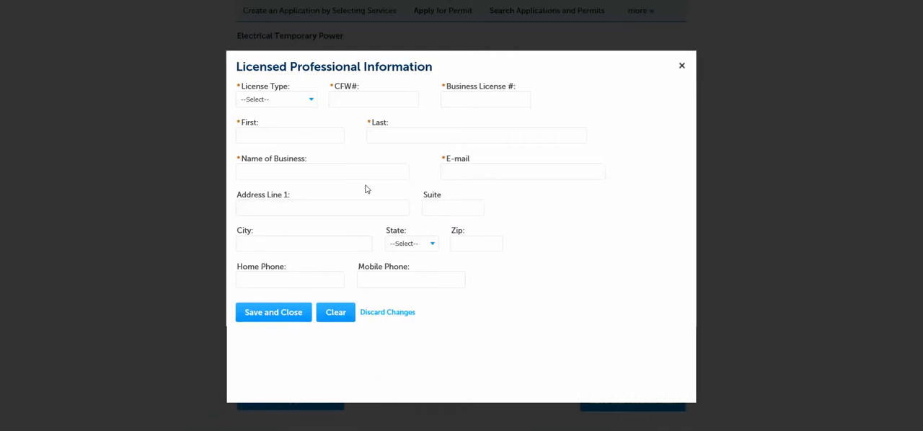
left_click(262, 139)
type("Sam")
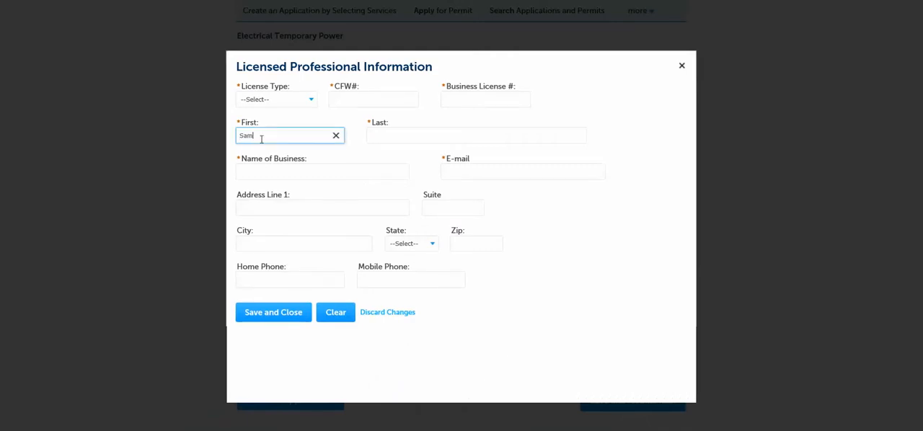
key("Tab")
type("Sign")
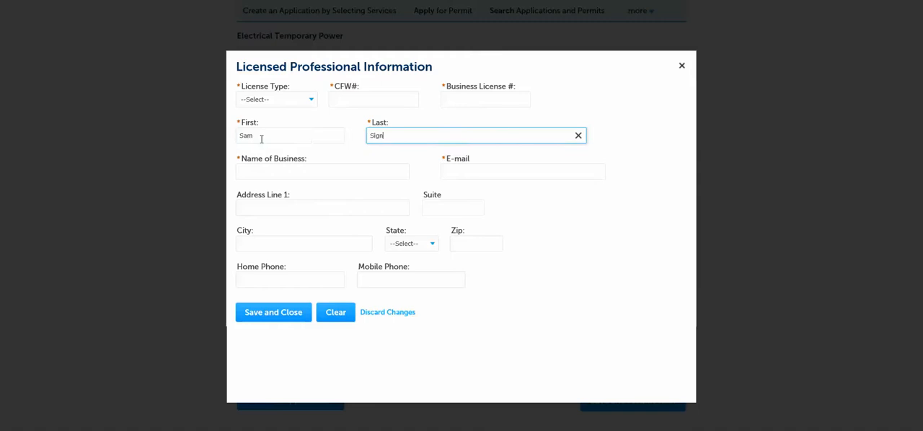
Enter 123 electrical as the business name plus the professional's e-mail, try to save without license details, and close the form
left_click(272, 175)
type("123 electric")
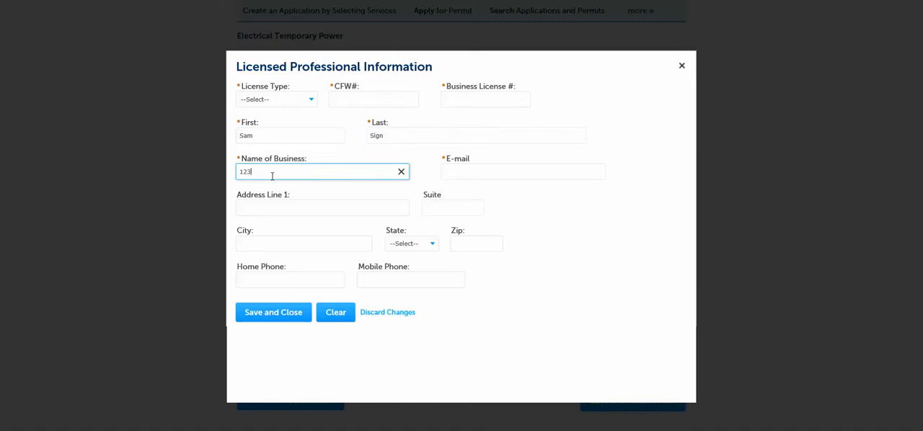
key("BackSpace")
key("BackSpace")
type("ical")
left_click(450, 173)
type("sam")
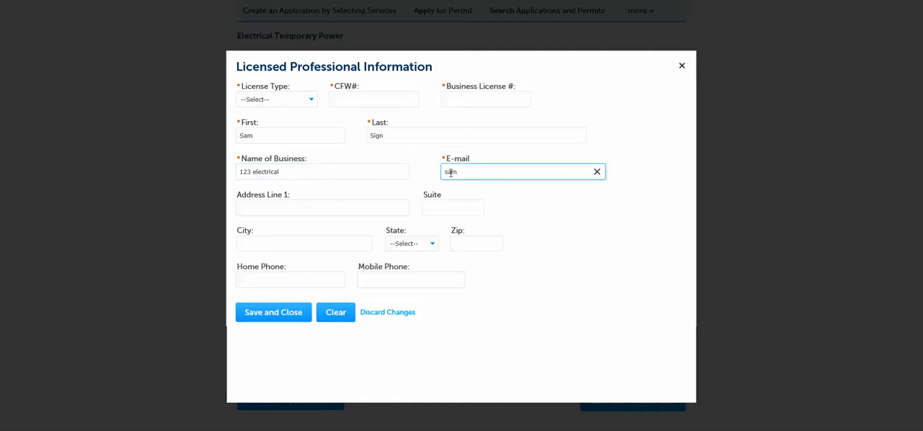
type("@123.com")
left_click(283, 315)
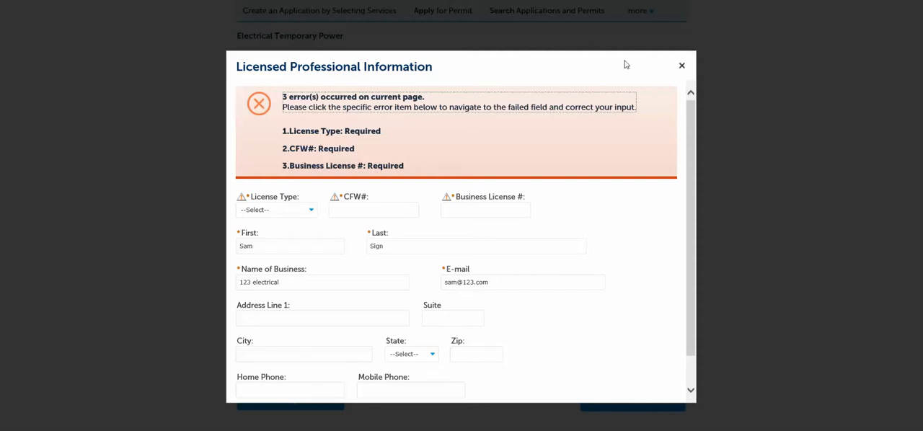
left_click(680, 66)
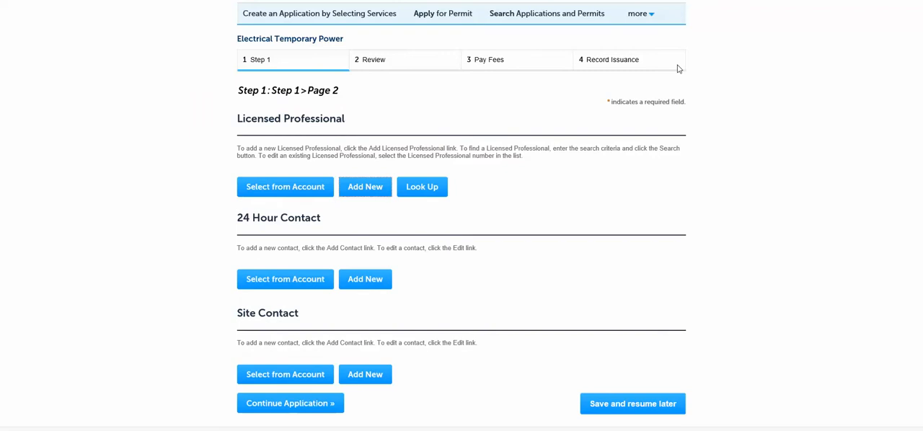
Look up the licensed professional by first and last name and add the match to the application
left_click(435, 191)
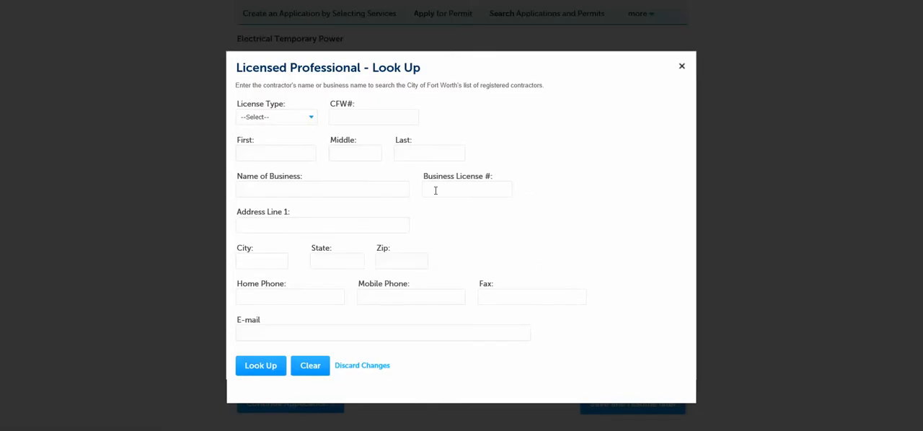
left_click(258, 155)
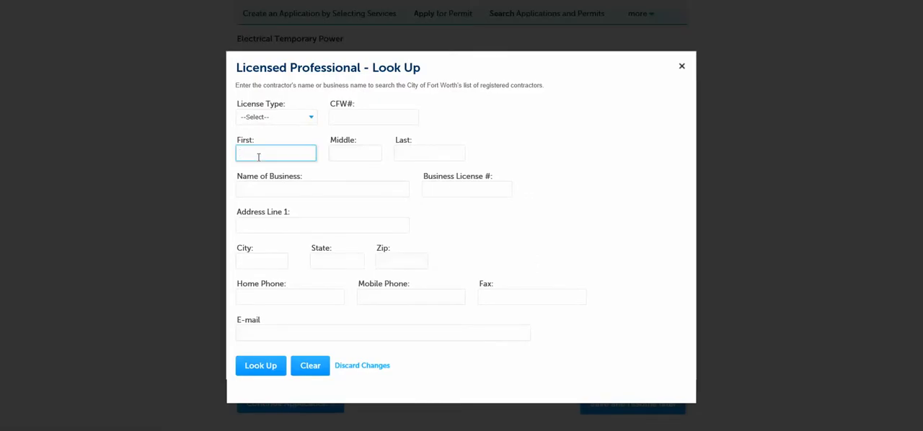
type("morgan")
key("Tab")
key("Tab")
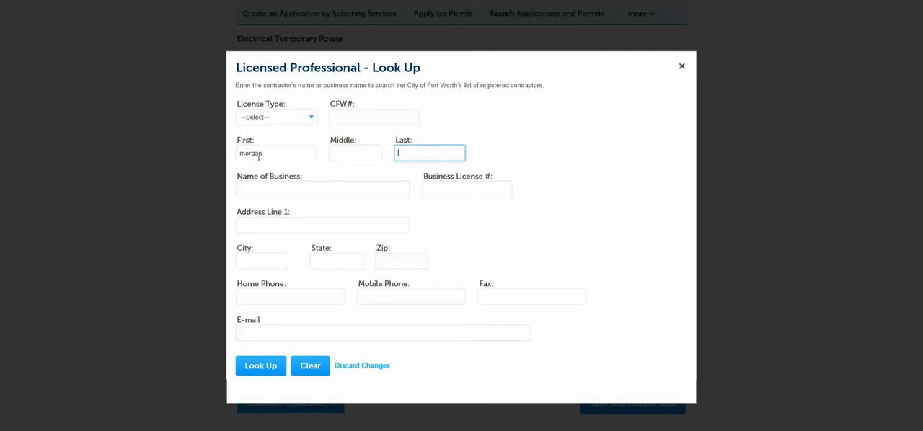
type("Money")
left_click(265, 371)
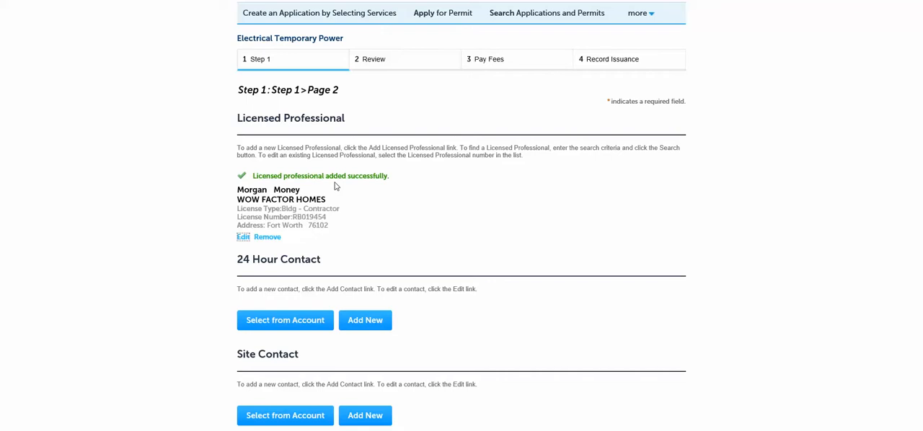
Open a new 24 Hour Contact entry and fill in the contact's first and last name
scroll(207, 181, "down", 1)
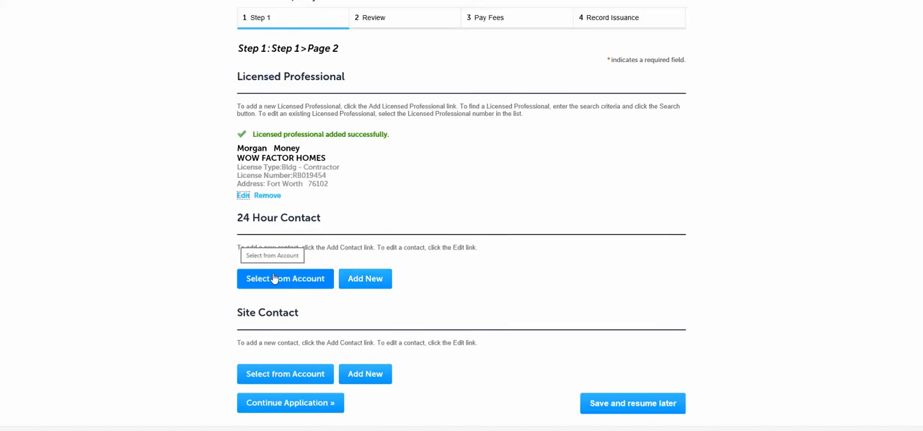
left_click(378, 281)
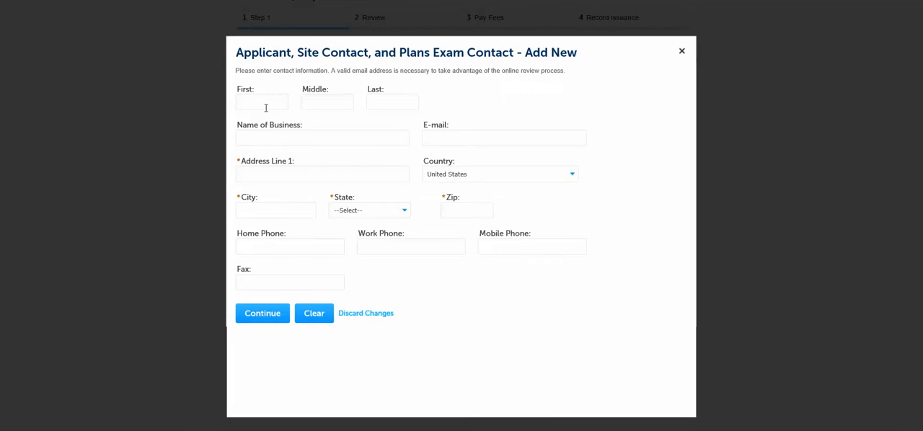
left_click(261, 102)
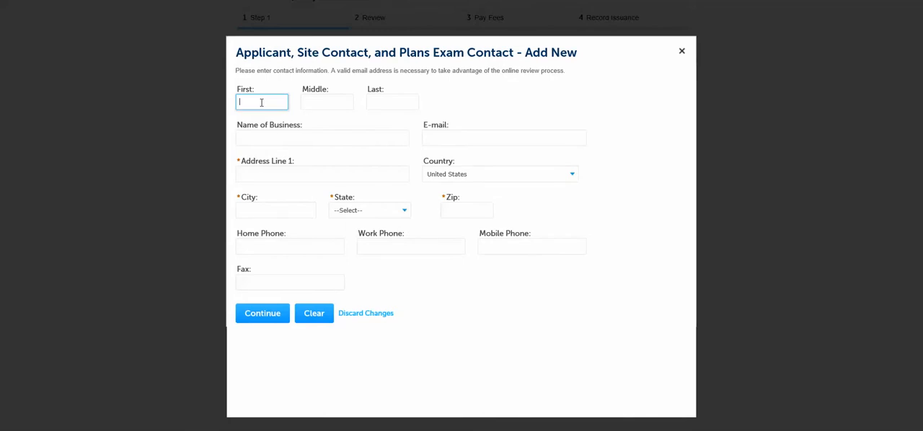
key("Tab")
key("Tab")
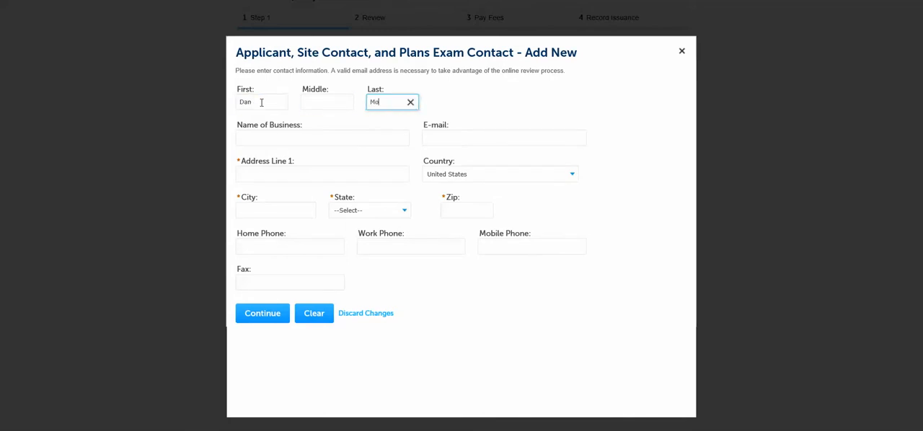
Enter the 24 Hour Contact's street address, city, state TX and ZIP code, and save the contact
left_click(263, 171)
type("200 Texas Street")
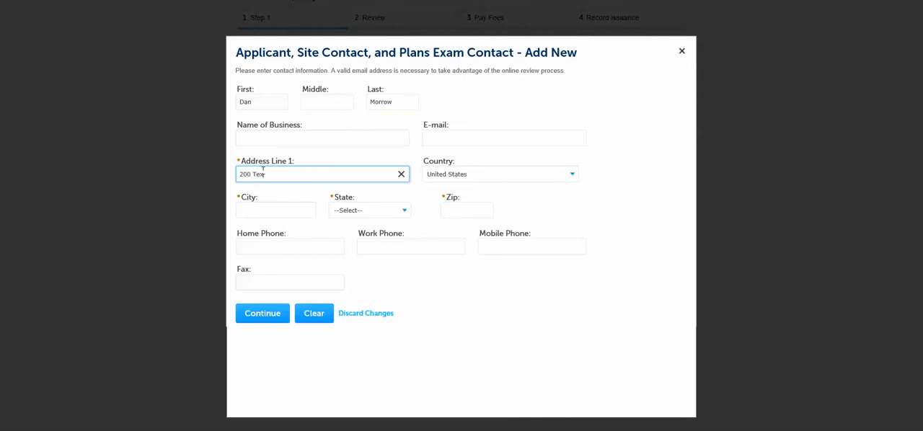
left_click(260, 210)
type("Fort W")
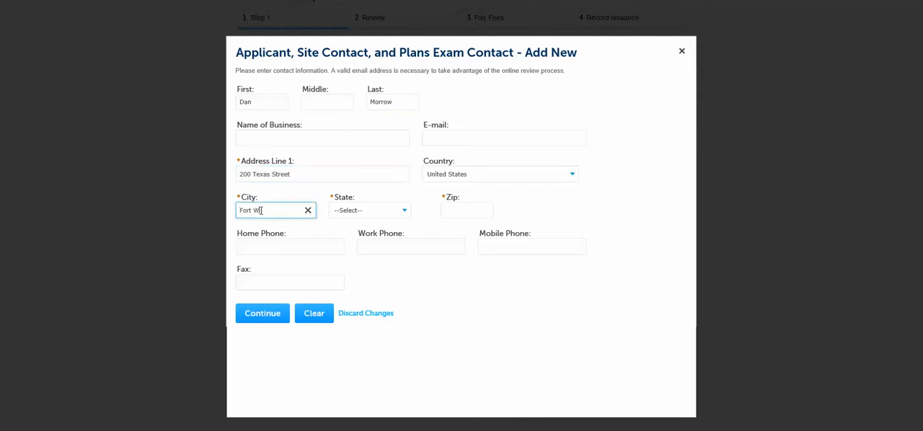
type("orth")
left_click(348, 214)
type("tx")
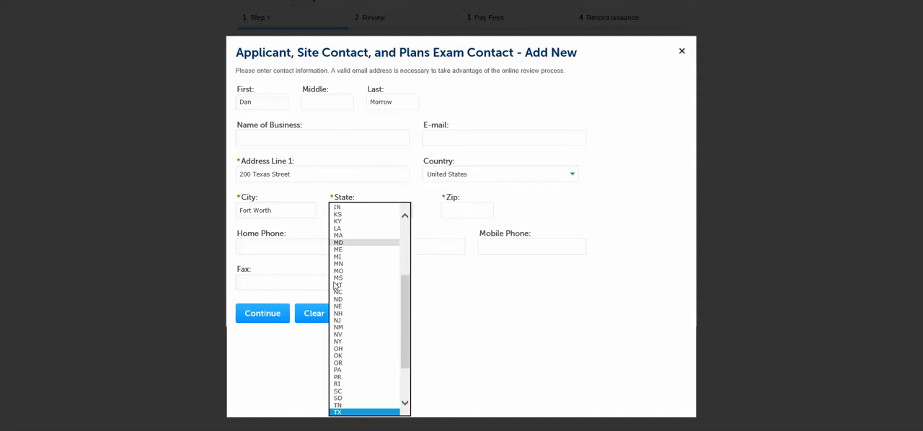
left_click(346, 411)
left_click(447, 209)
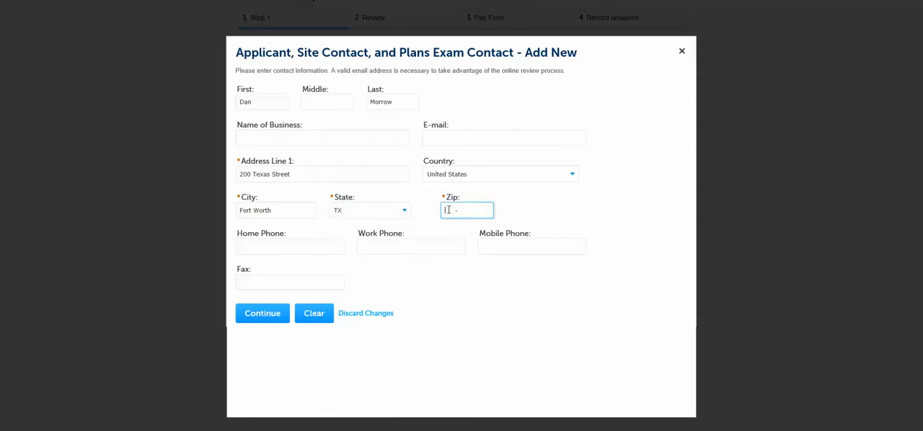
type("76102")
left_click(259, 315)
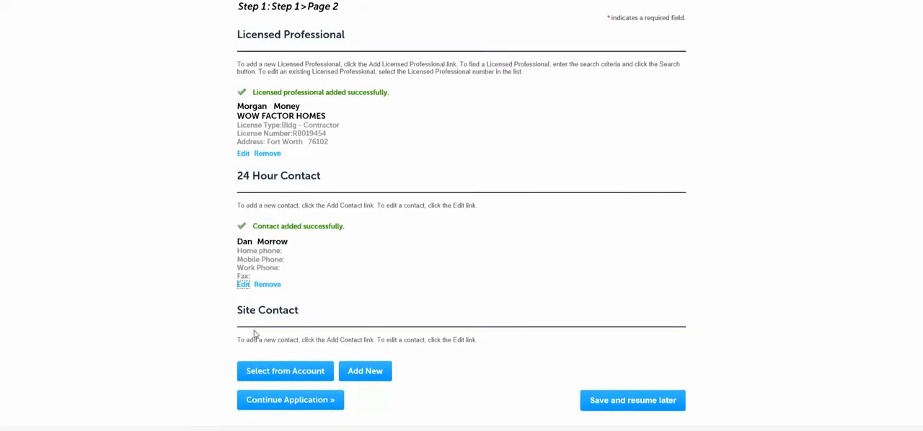
Open a new Site Contact entry and fill in the contact's first and last name
left_click(358, 370)
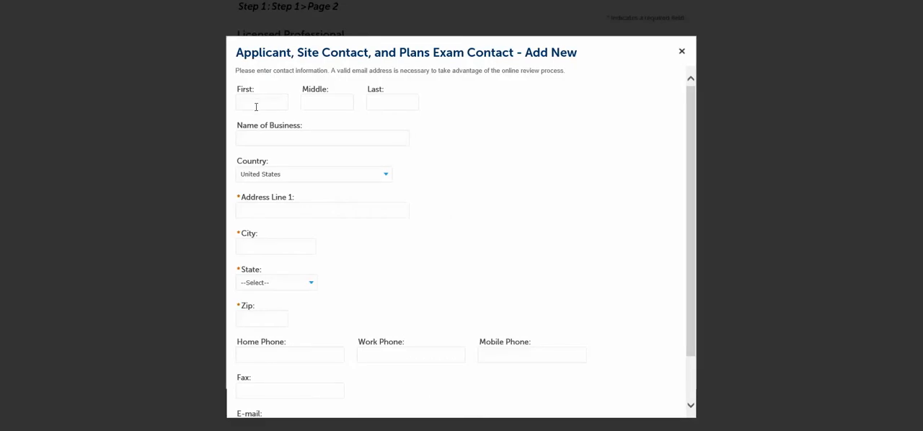
left_click(256, 102)
type("Amy")
key("Tab")
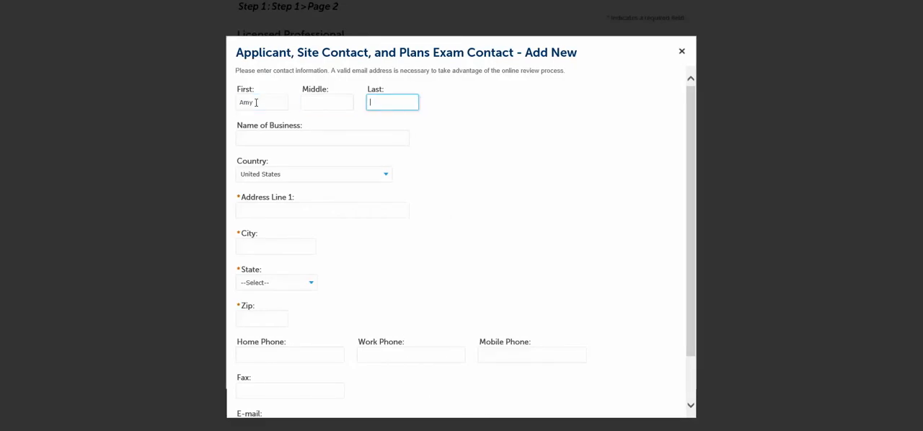
type("Apple")
Fill in the Site Contact's street address and city
left_click(241, 209)
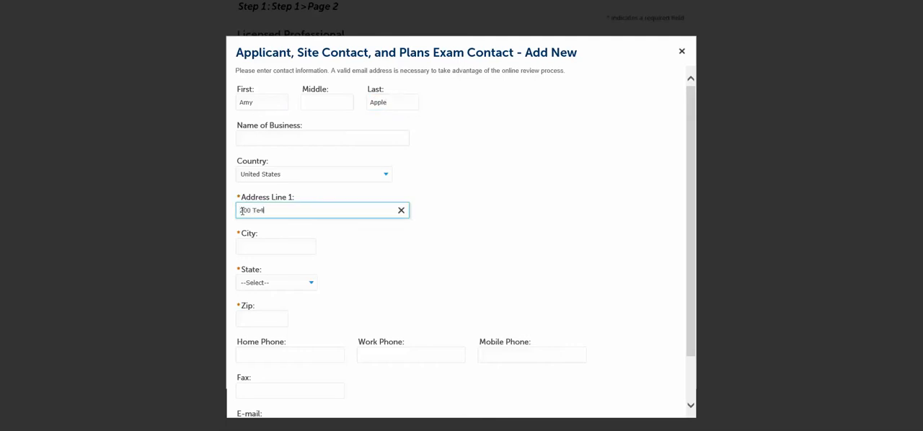
left_click(247, 247)
type("Fort Worth")
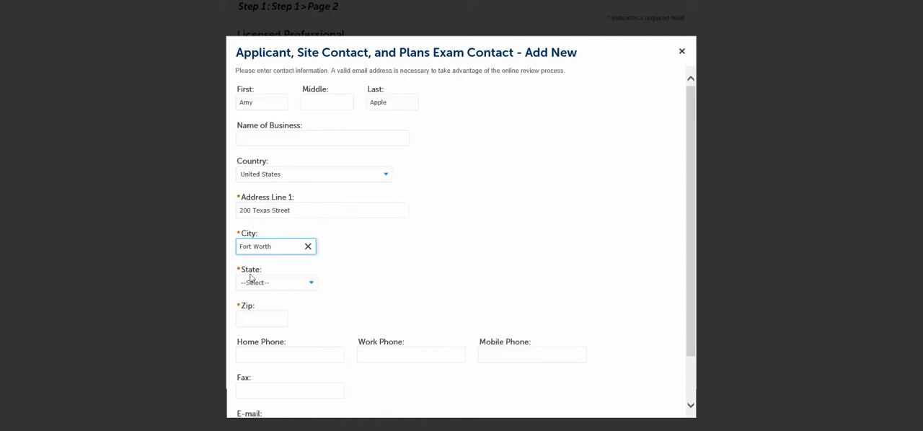
Set the Site Contact's state to TX, enter the ZIP code and save the contact
left_click(251, 281)
scroll(248, 389, "down", 5)
scroll(245, 427, "down", 2)
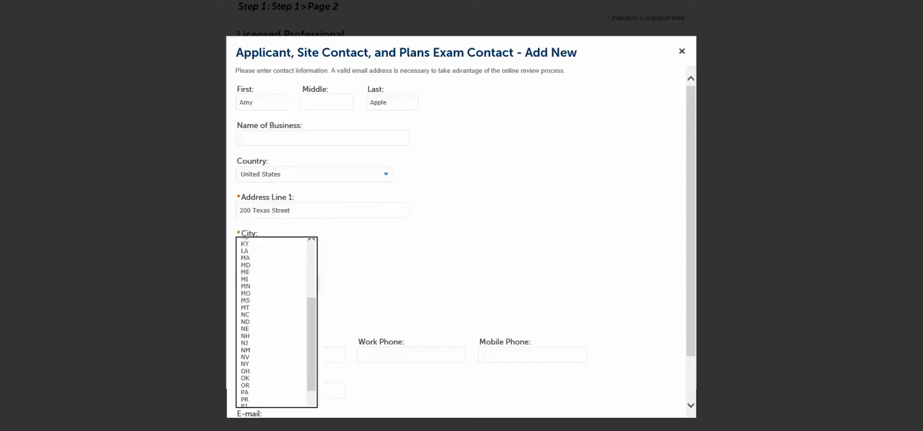
left_click(253, 400)
left_click(252, 313)
type("76102-")
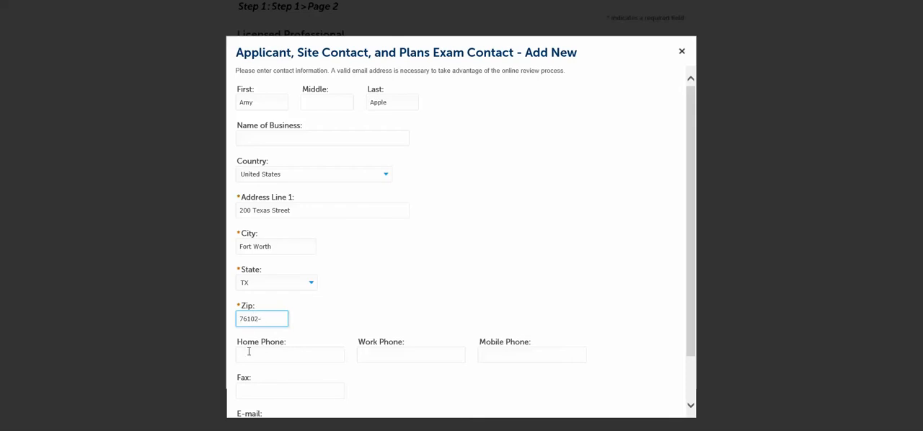
scroll(250, 352, "down", 2)
left_click(265, 399)
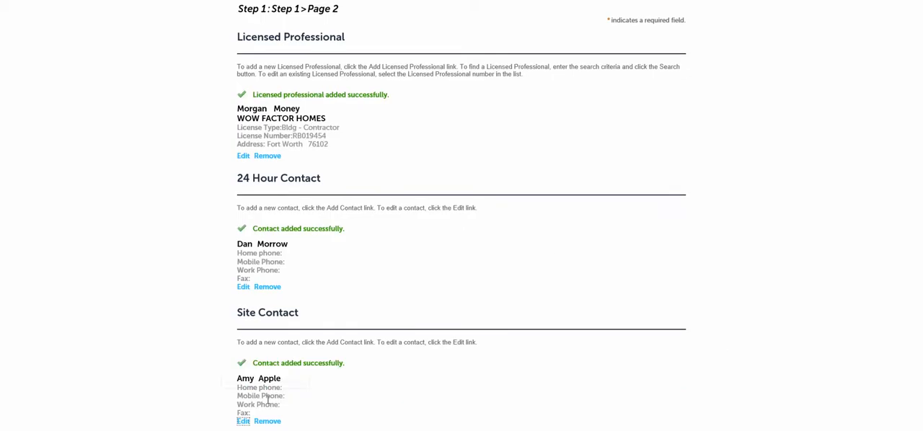
Review the added licensed professional and contacts and continue the application to page 3
scroll(276, 356, "up", 2)
scroll(265, 148, "down", 3)
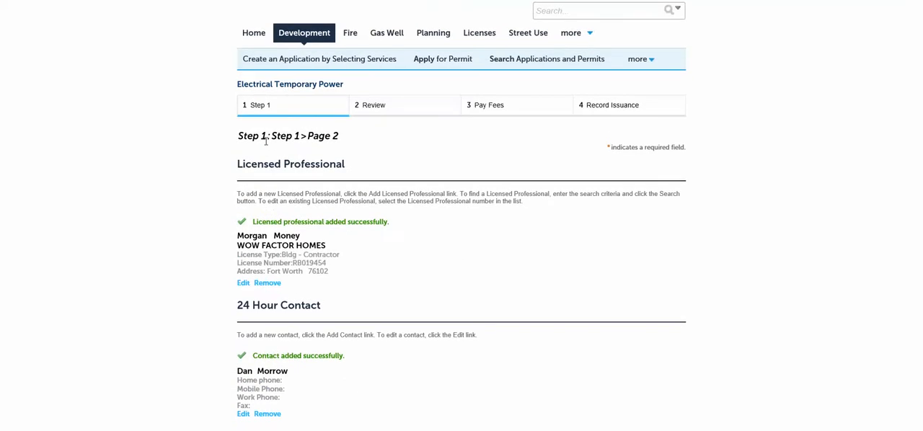
scroll(265, 142, "down", 1)
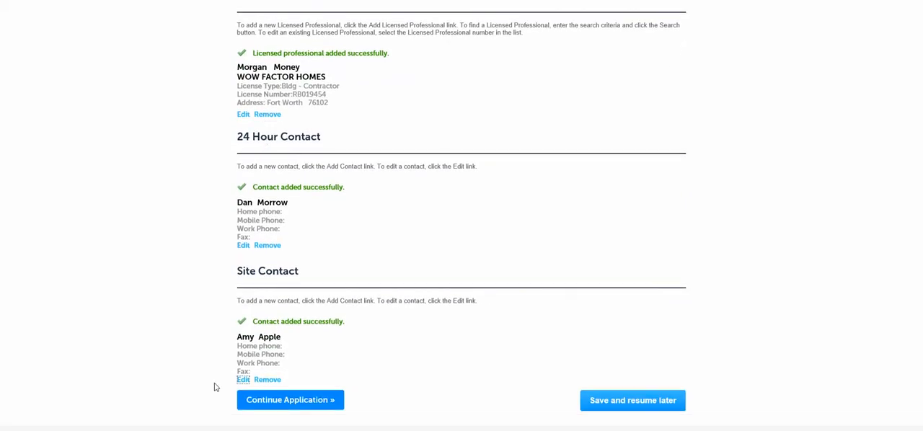
left_click(302, 400)
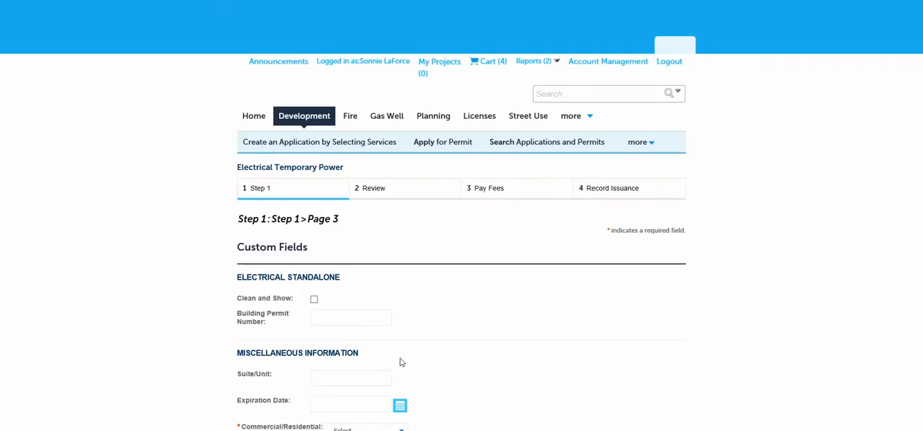
Set Commercial/Residential to Commercial and 3rd Party Inspections to No in the custom fields
scroll(166, 190, "down", 3)
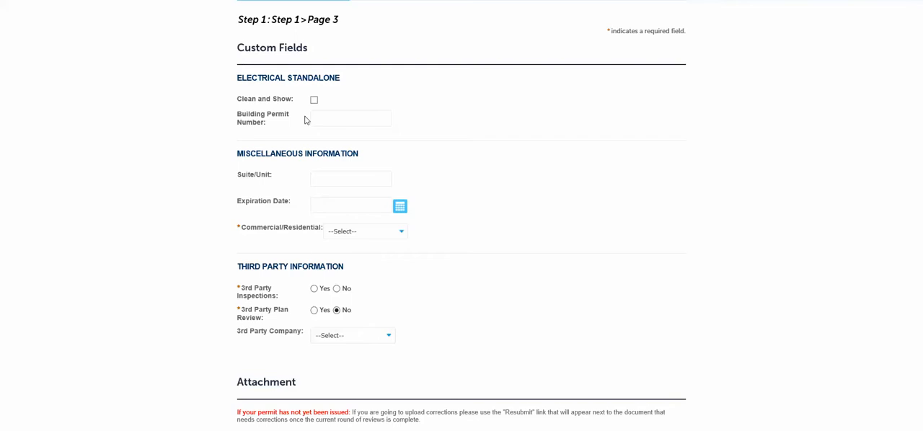
scroll(237, 87, "down", 2)
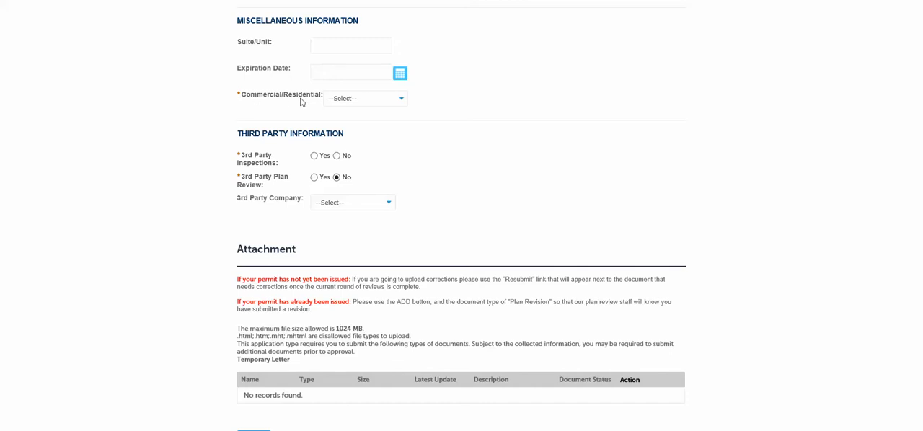
left_click(344, 102)
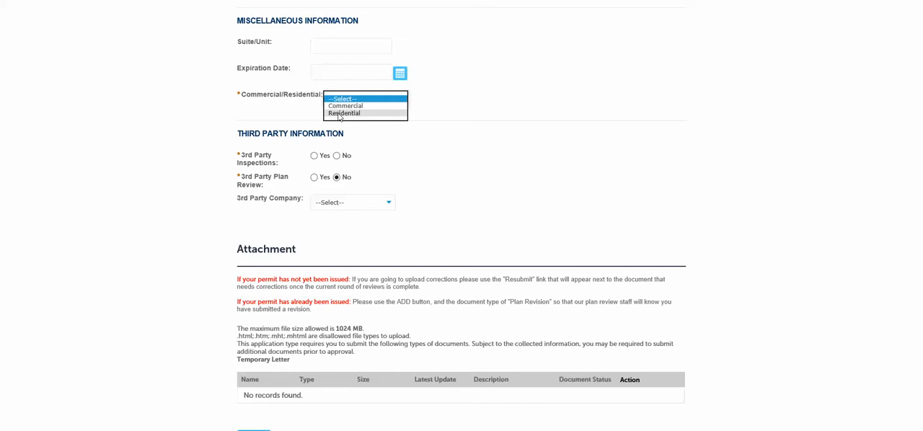
left_click(345, 108)
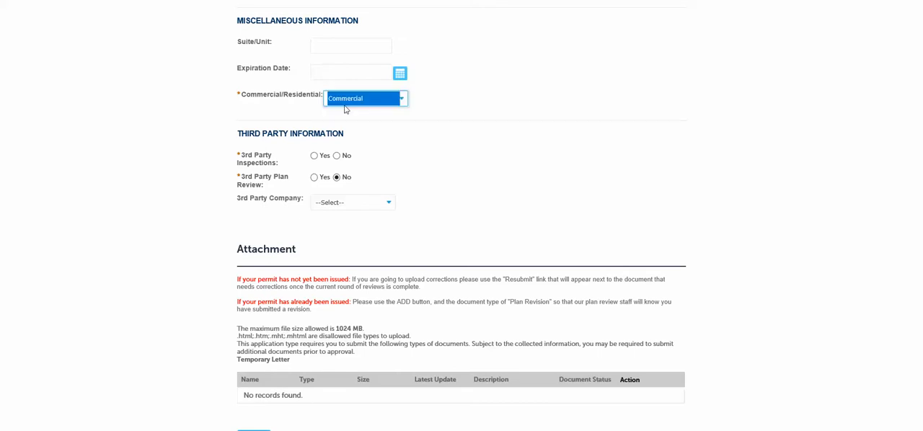
left_click(200, 119)
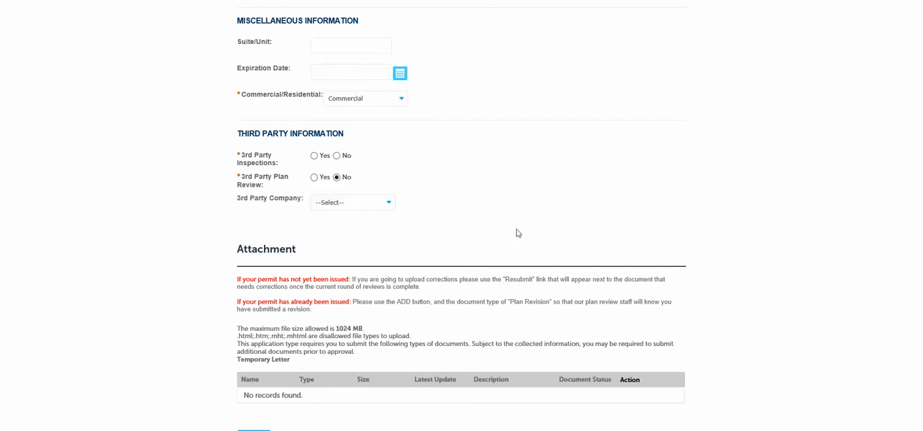
scroll(514, 230, "down", 1)
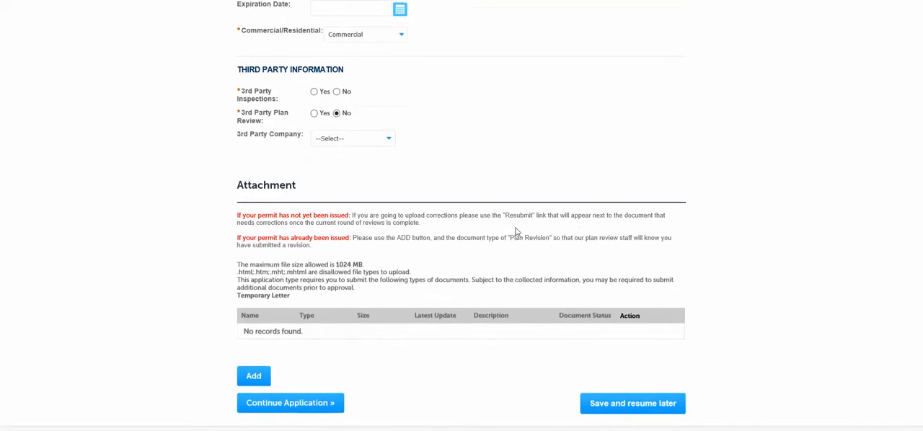
left_click(336, 92)
Upload FAKE ENERGY CODES.pdf as an attachment to the application
left_click(253, 376)
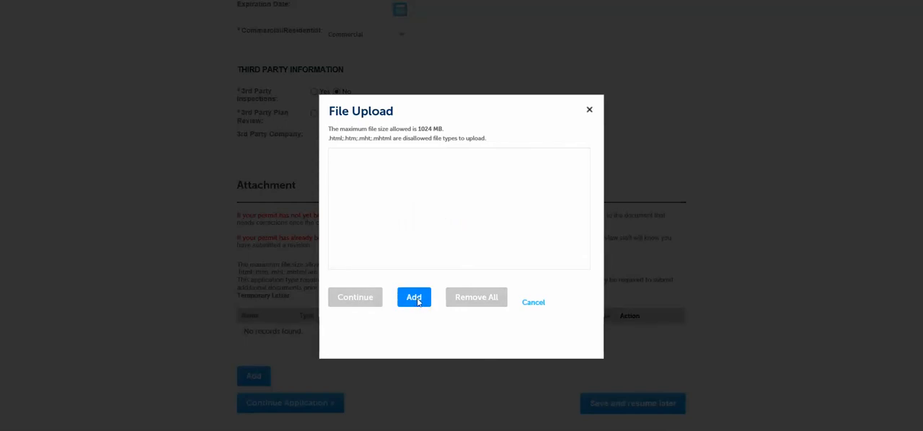
left_click(415, 301)
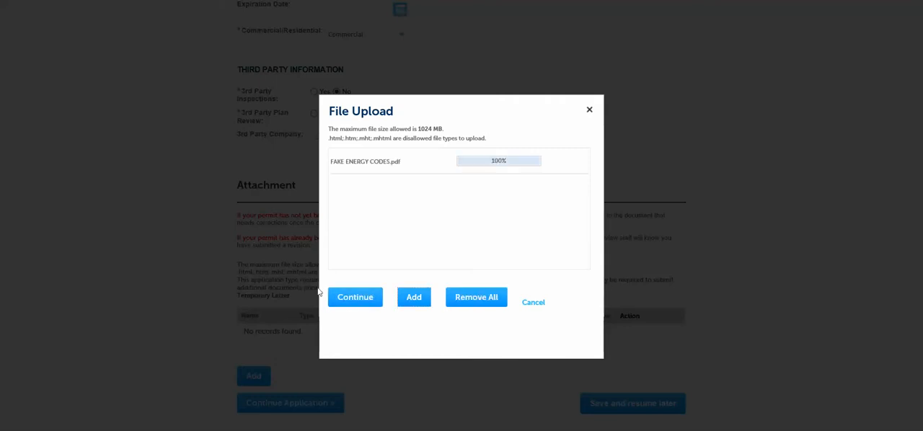
left_click(356, 297)
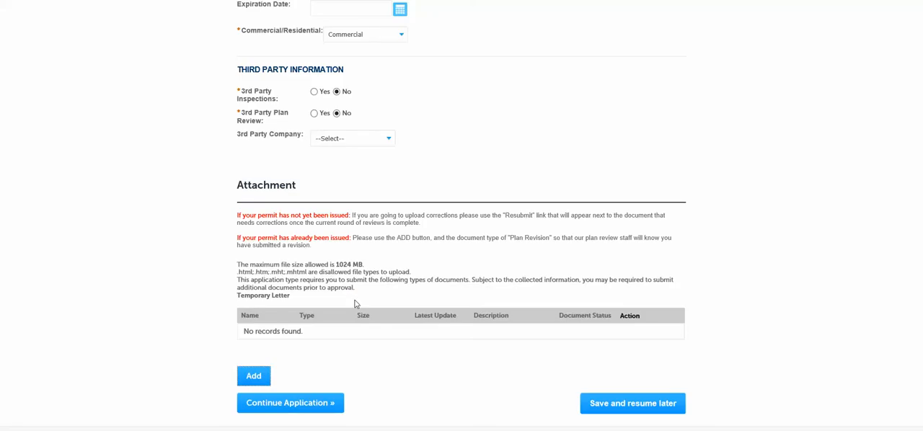
Set the uploaded file's type to Temporary Letter, describe it as "TEmp Letter" and save the attachment
scroll(325, 218, "down", 3)
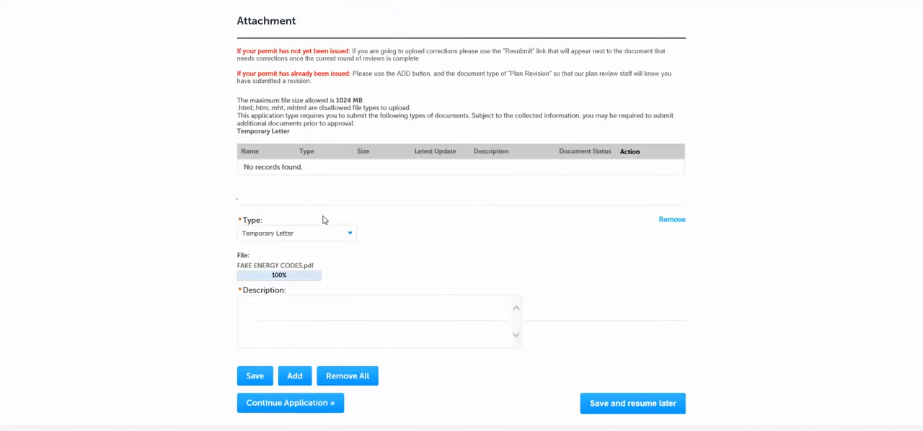
left_click(247, 237)
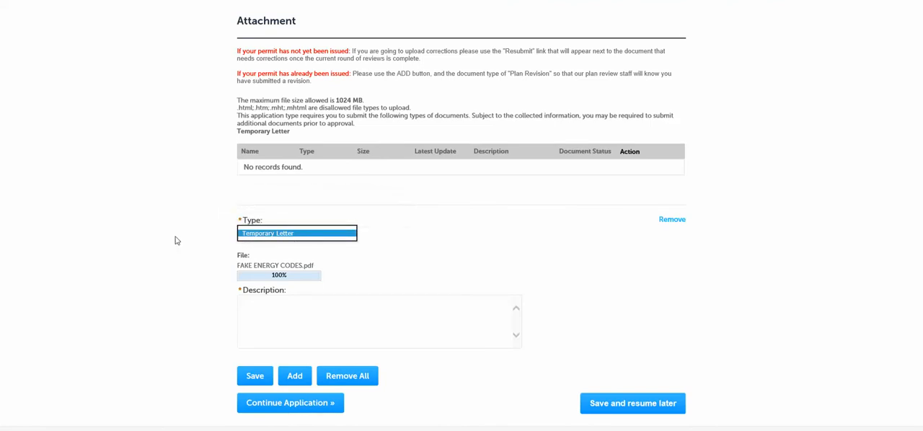
left_click(252, 306)
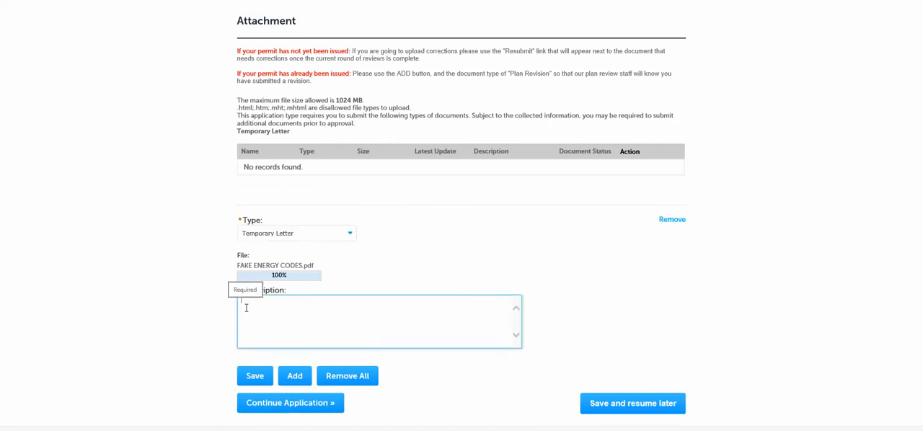
type("TEmp Letter")
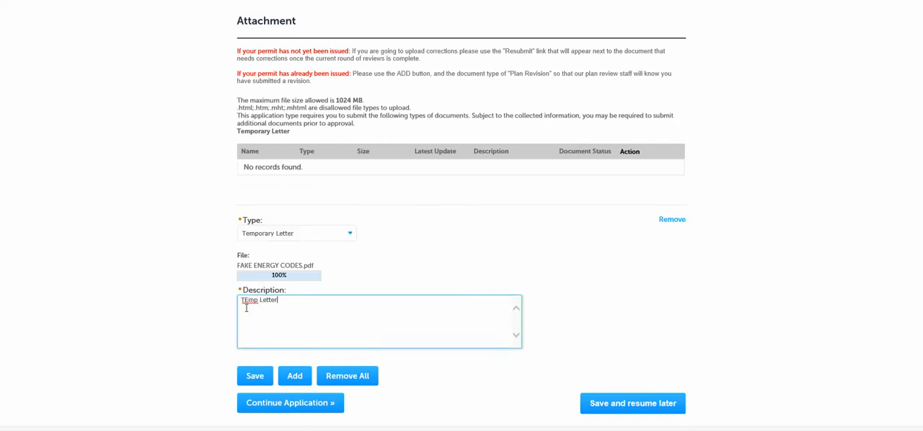
left_click(257, 374)
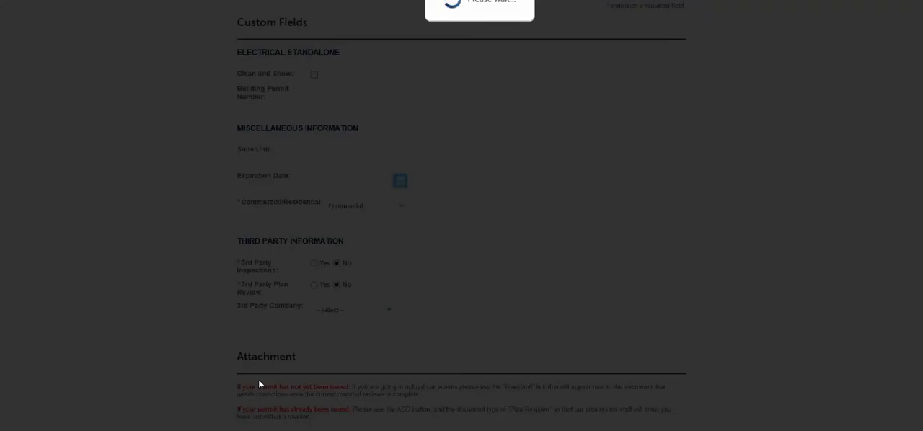
scroll(309, 258, "down", 4)
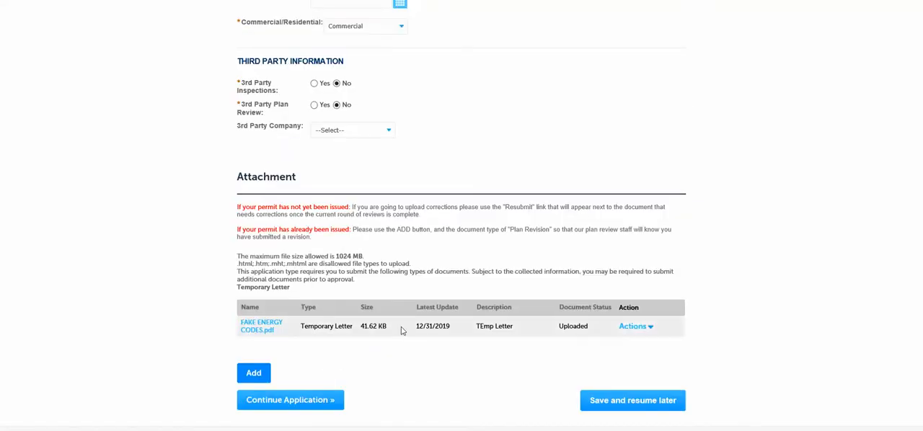
Continue to the review stage, check all entered application details and proceed to the fees
left_click(281, 401)
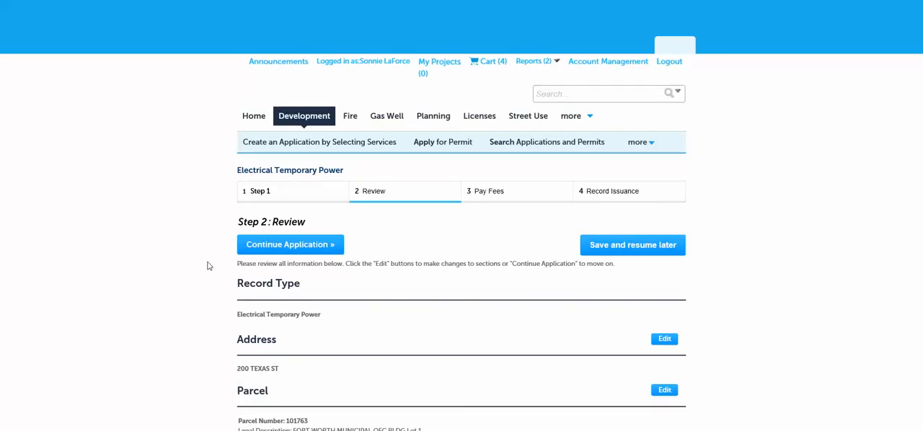
scroll(207, 266, "down", 2)
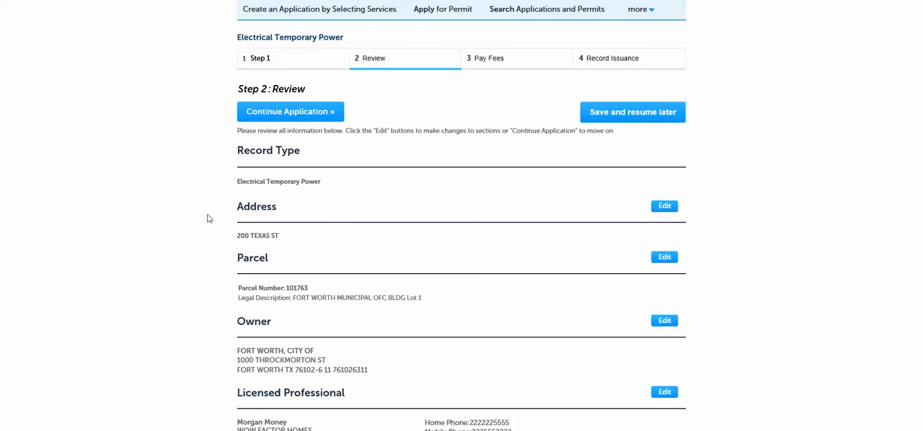
scroll(203, 180, "down", 1)
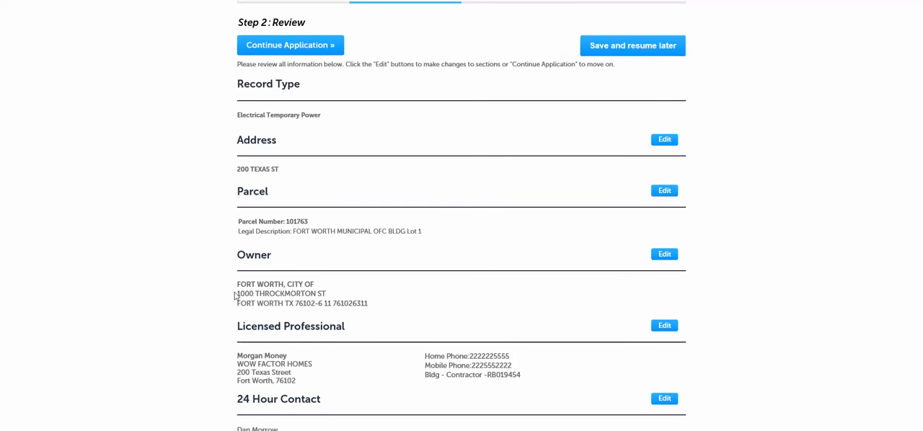
scroll(389, 275, "down", 4)
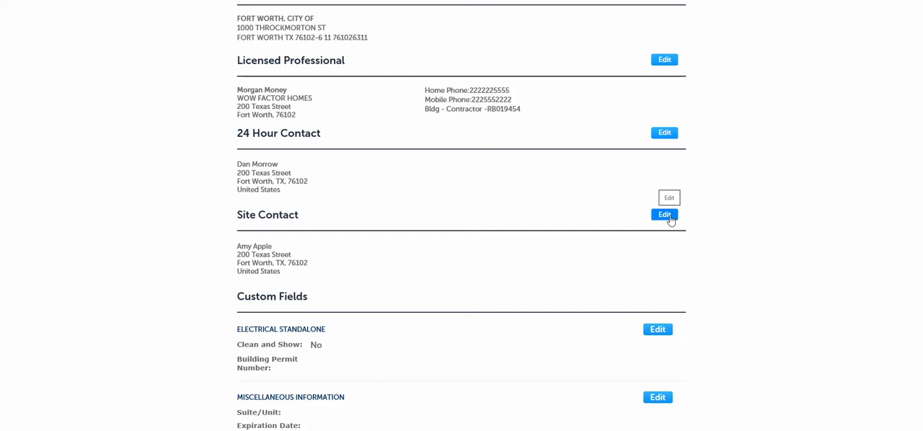
scroll(281, 211, "down", 5)
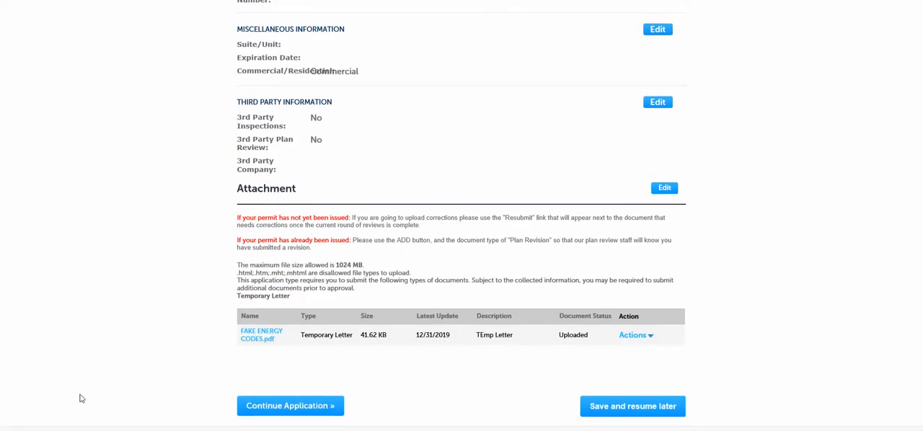
left_click(287, 407)
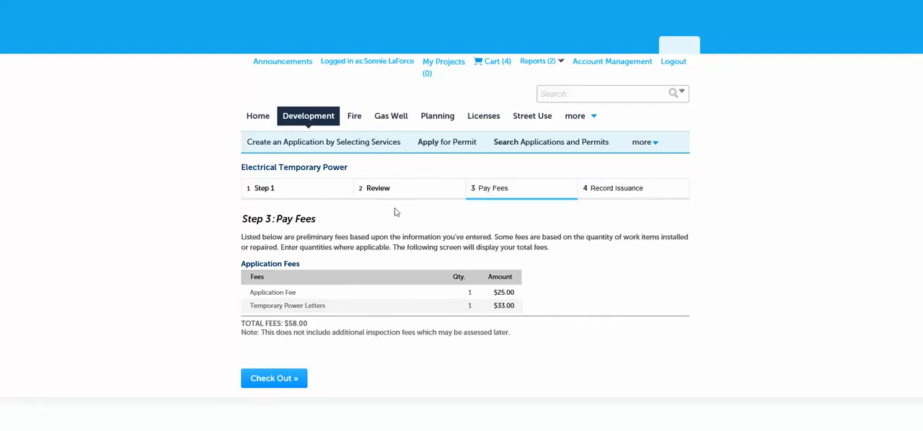
Check out the Electrical Temporary Power application's fees and open the shopping cart for editing
left_click(273, 378)
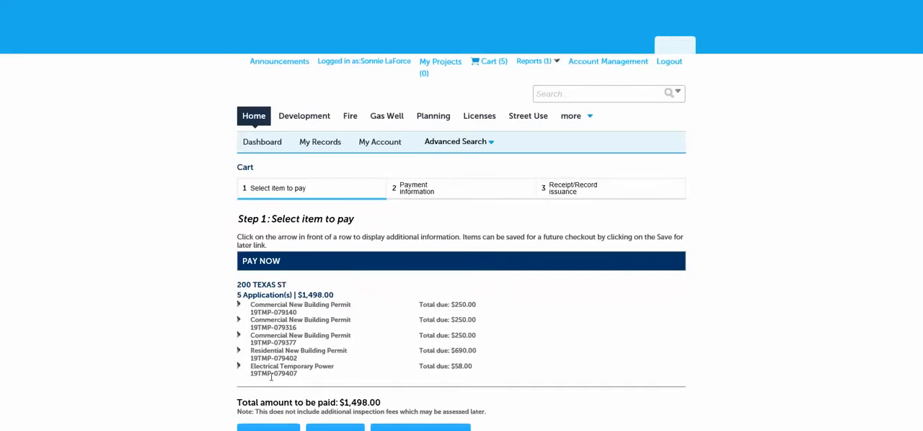
scroll(311, 275, "down", 1)
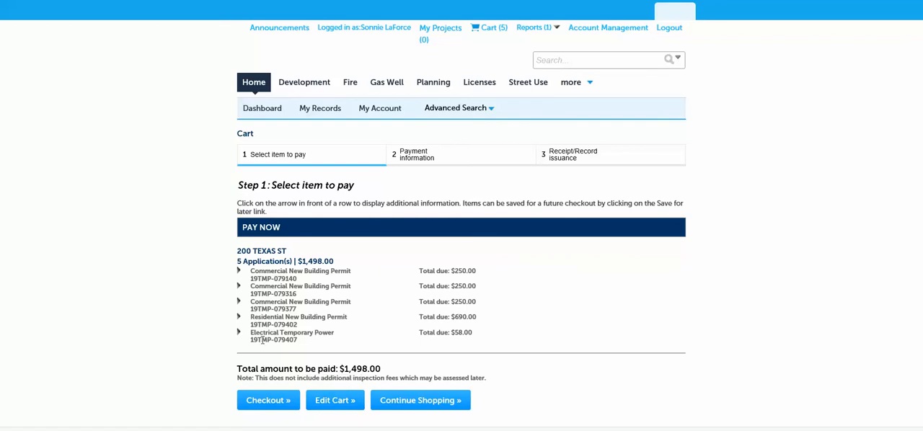
left_click(328, 402)
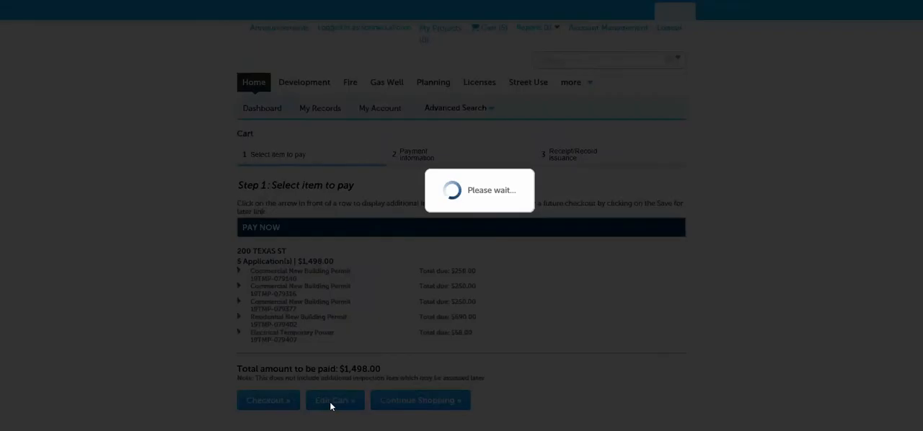
scroll(335, 331, "down", 3)
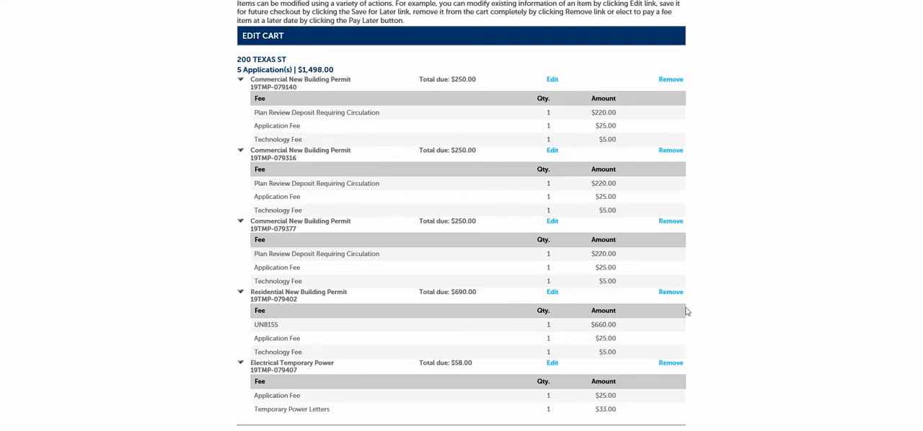
Remove the Residential New Building Permit and all Commercial New Building Permits from the cart, keeping Electrical Temporary Power, and save the cart
left_click(666, 293)
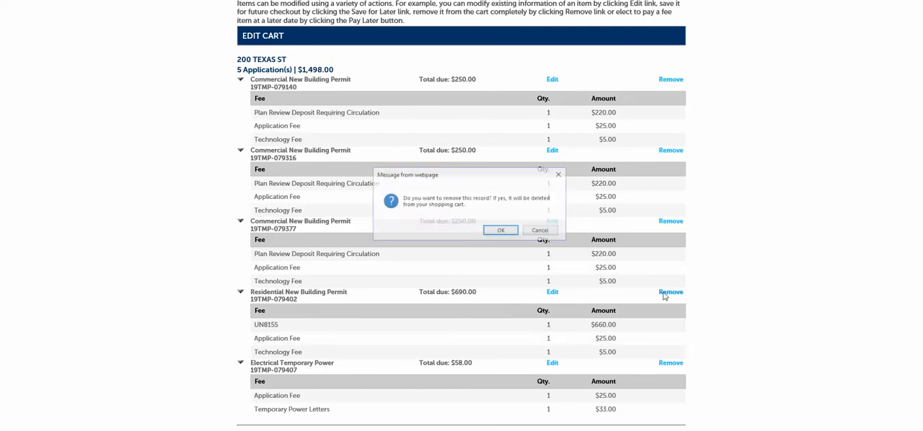
left_click(502, 230)
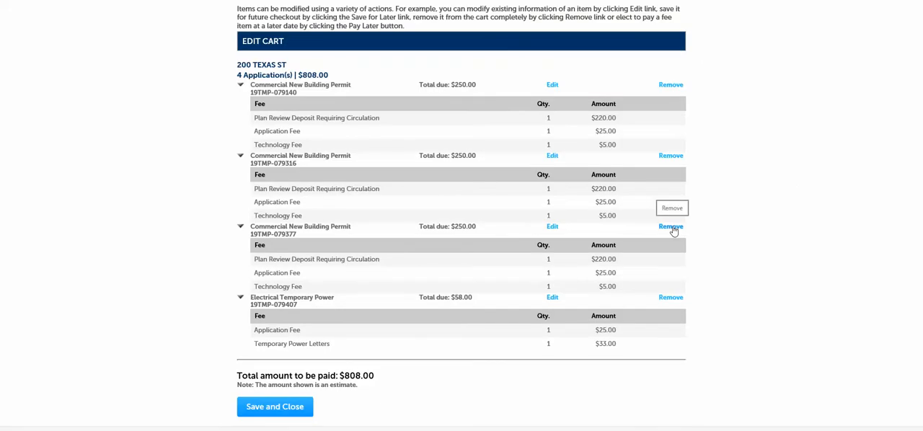
left_click(670, 227)
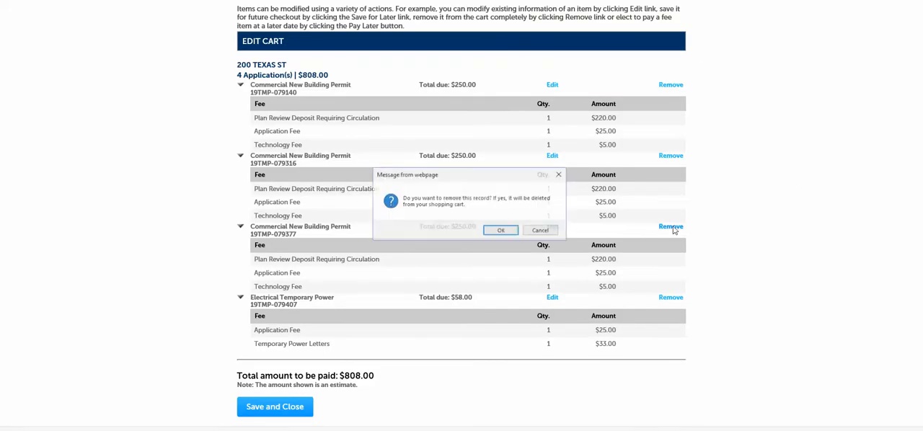
left_click(502, 232)
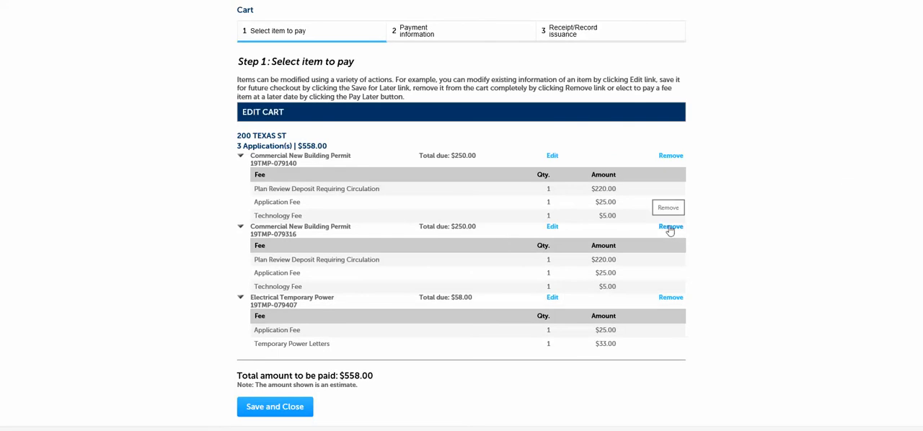
left_click(671, 228)
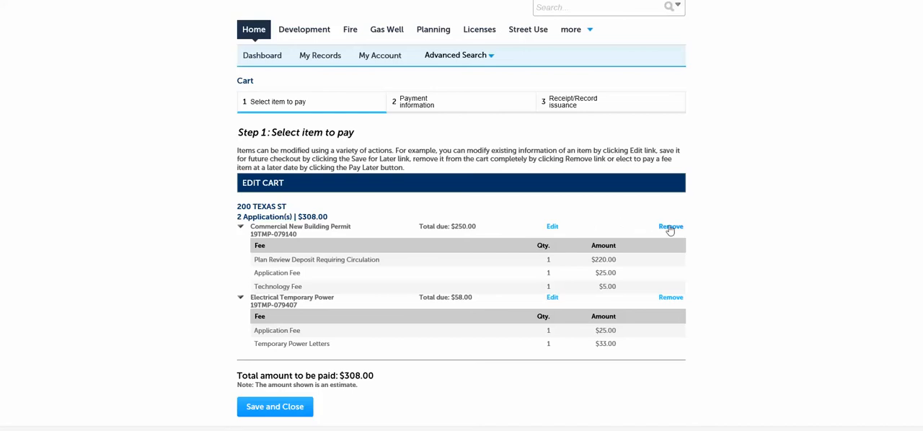
left_click(670, 227)
left_click(505, 230)
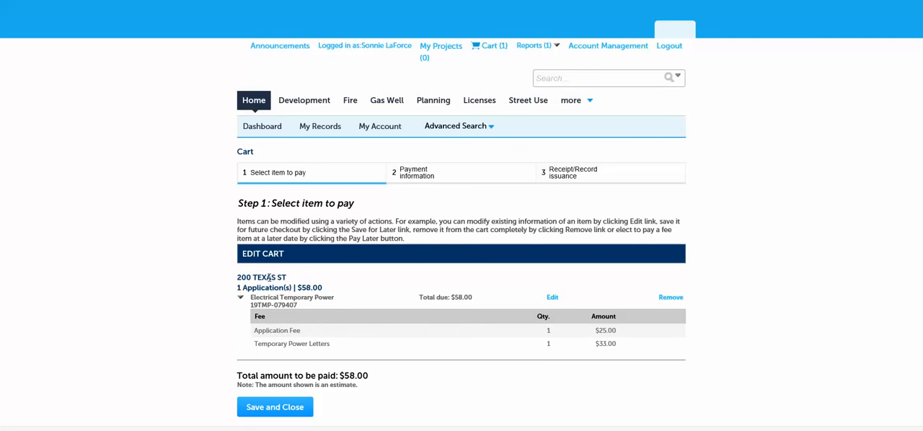
left_click(268, 407)
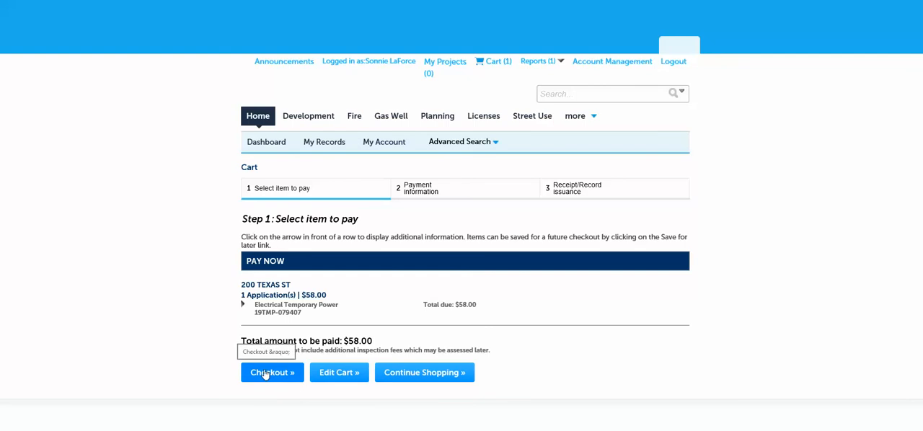
Check out the remaining cart item and review the credit card and card holder fields required for payment
left_click(268, 373)
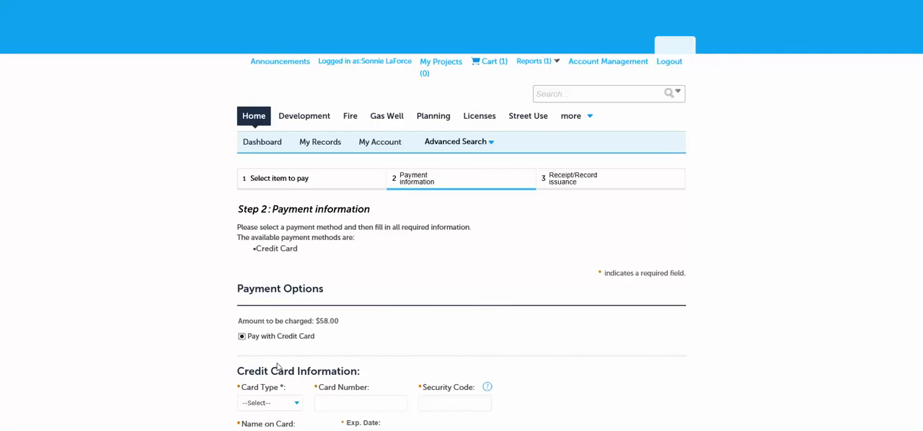
scroll(540, 241, "down", 3)
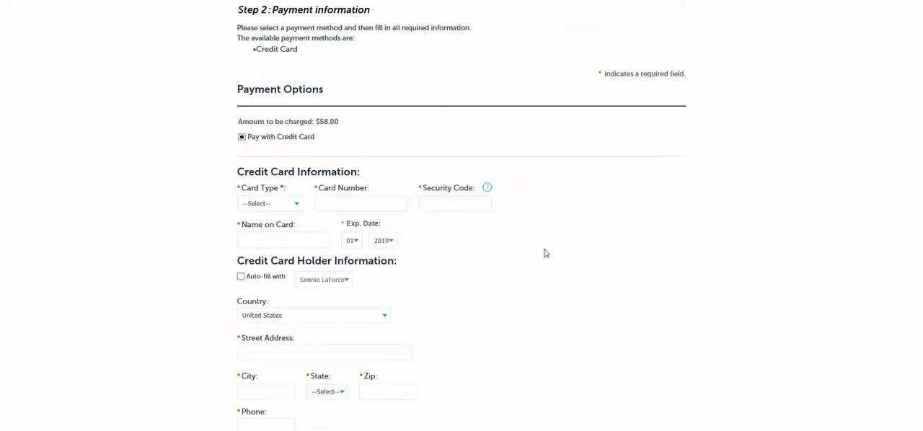
scroll(565, 306, "up", 3)
scroll(543, 300, "down", 4)
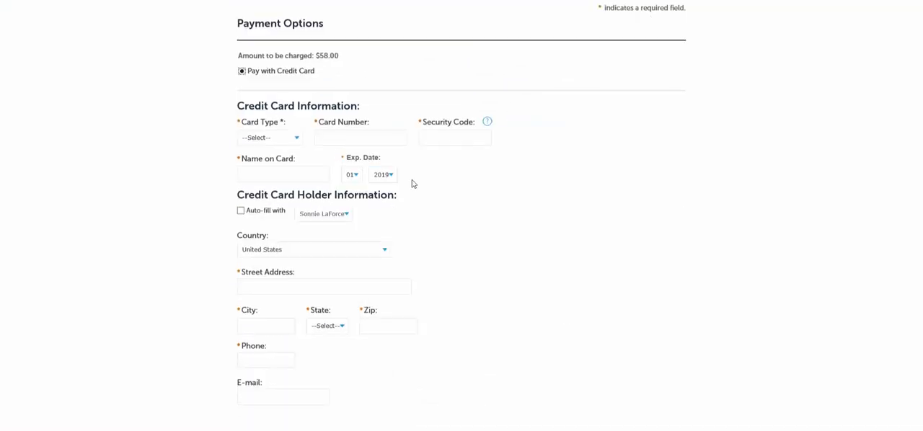
scroll(459, 386, "down", 1)
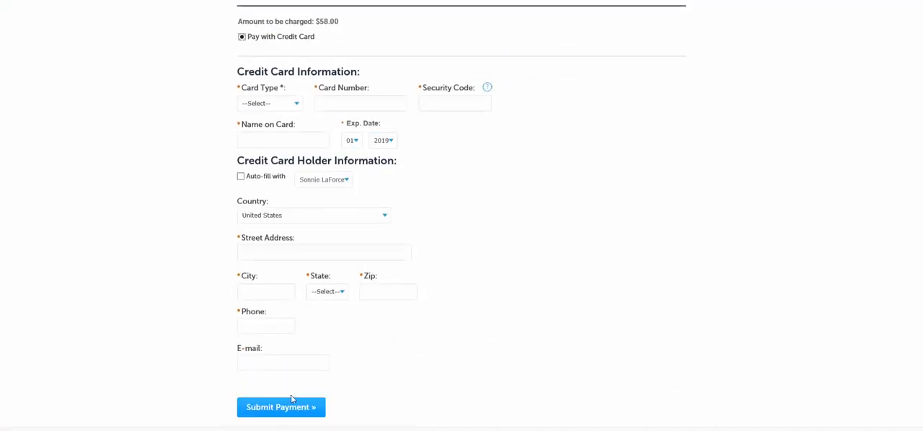
scroll(584, 360, "up", 4)
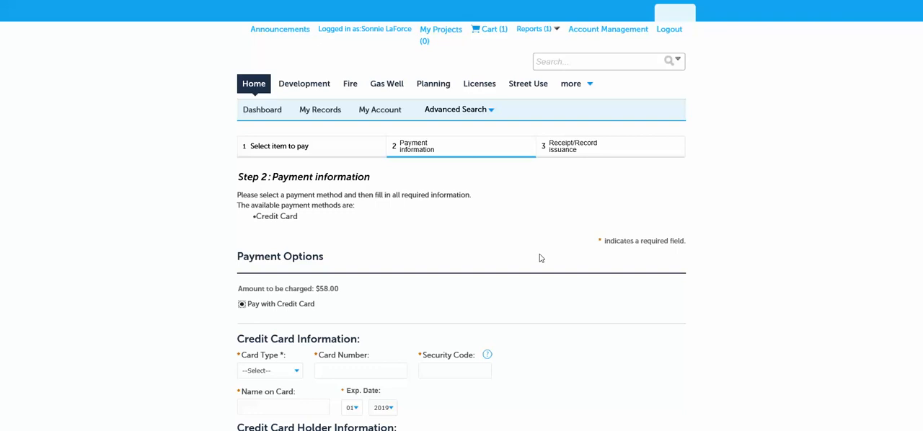
scroll(541, 258, "down", 4)
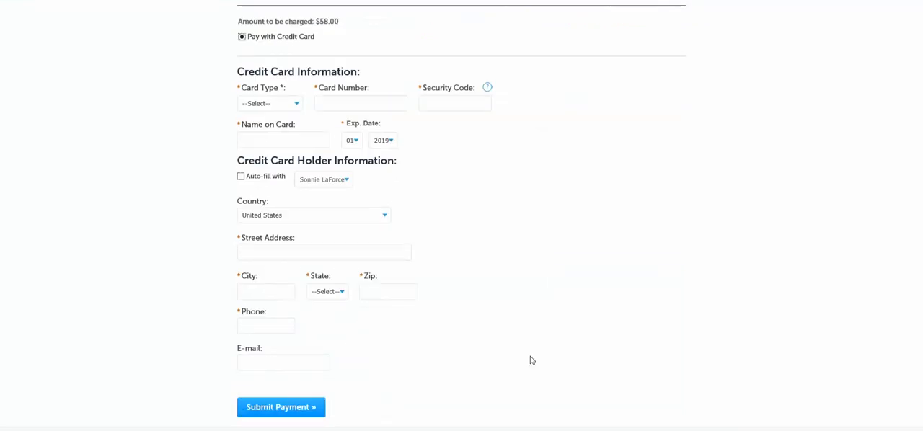